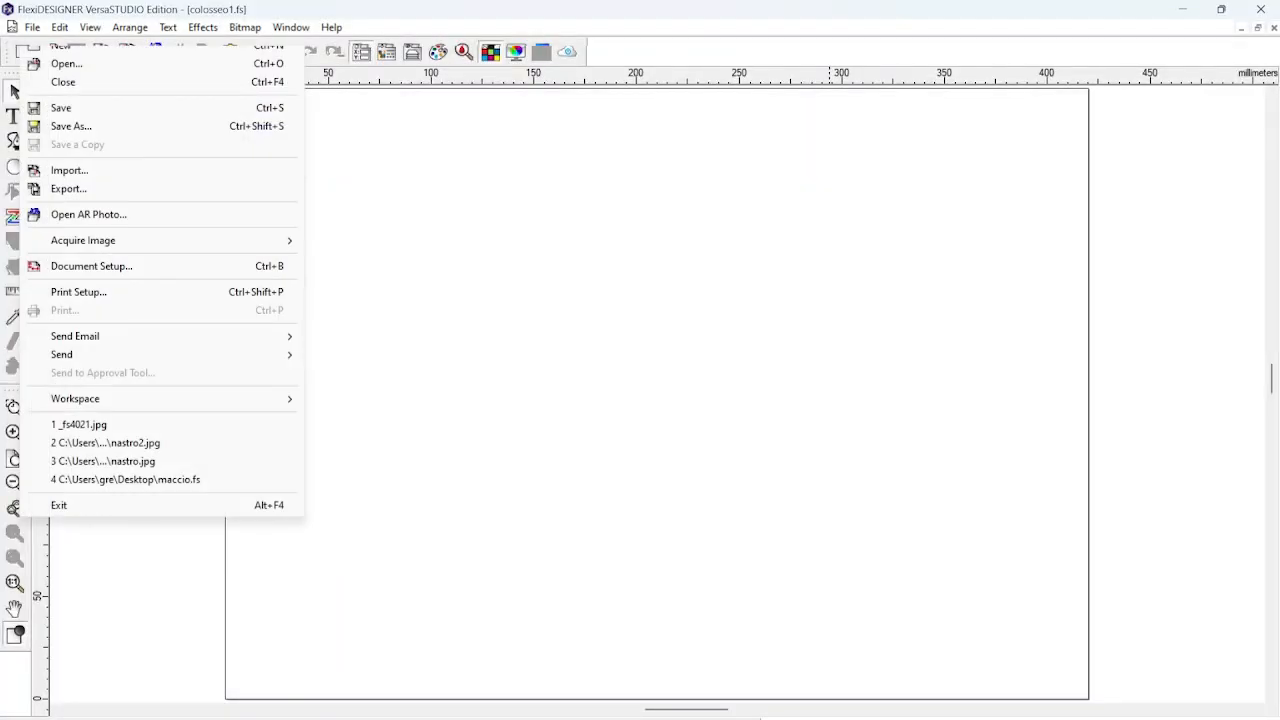
Set the page to 100 mm wide by 70 mm high and pick a grey background swatch.
{"action": "left_click", "coordinate": [74, 274]}
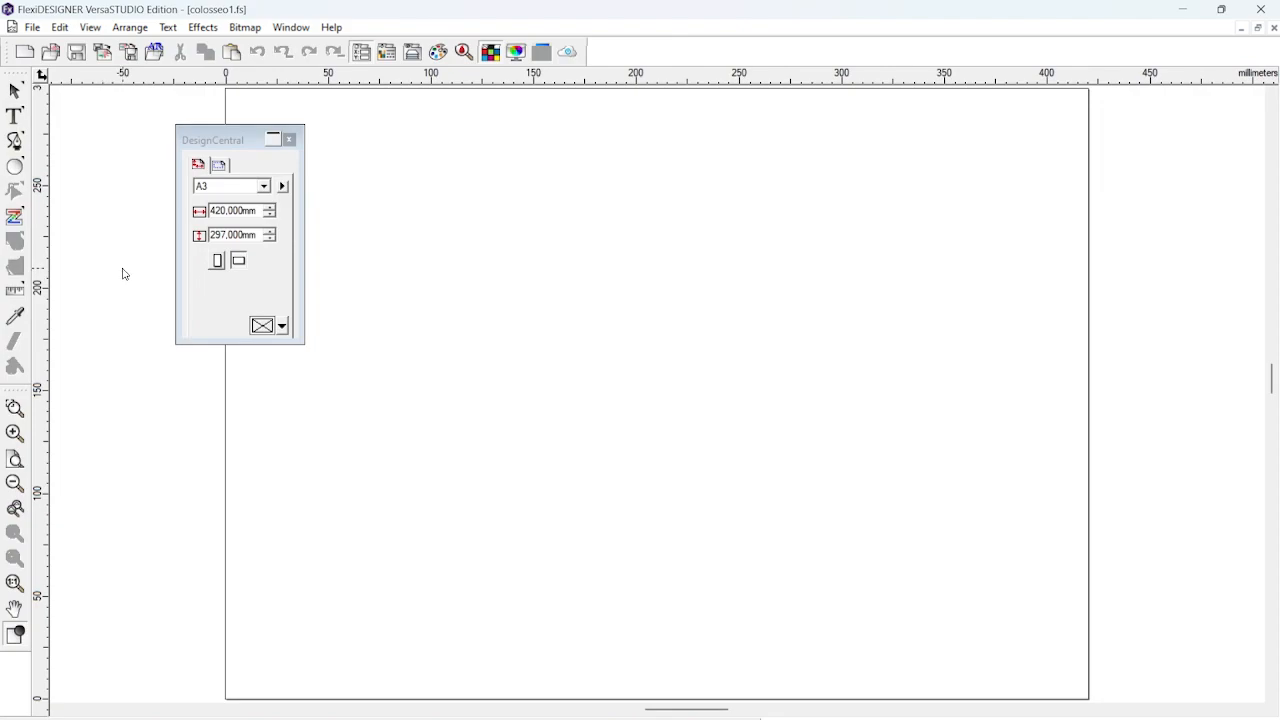
{"action": "double_click", "coordinate": [236, 211]}
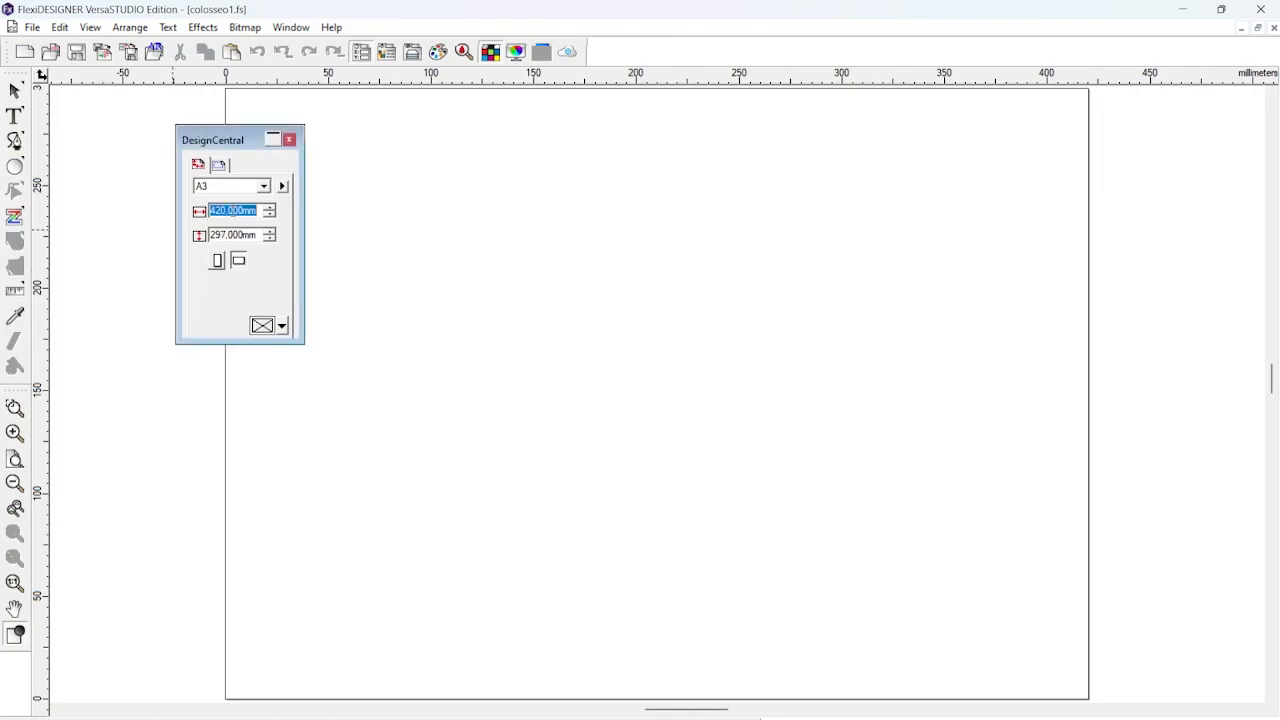
{"action": "type", "text": "100"}
{"action": "key", "text": "Tab"}
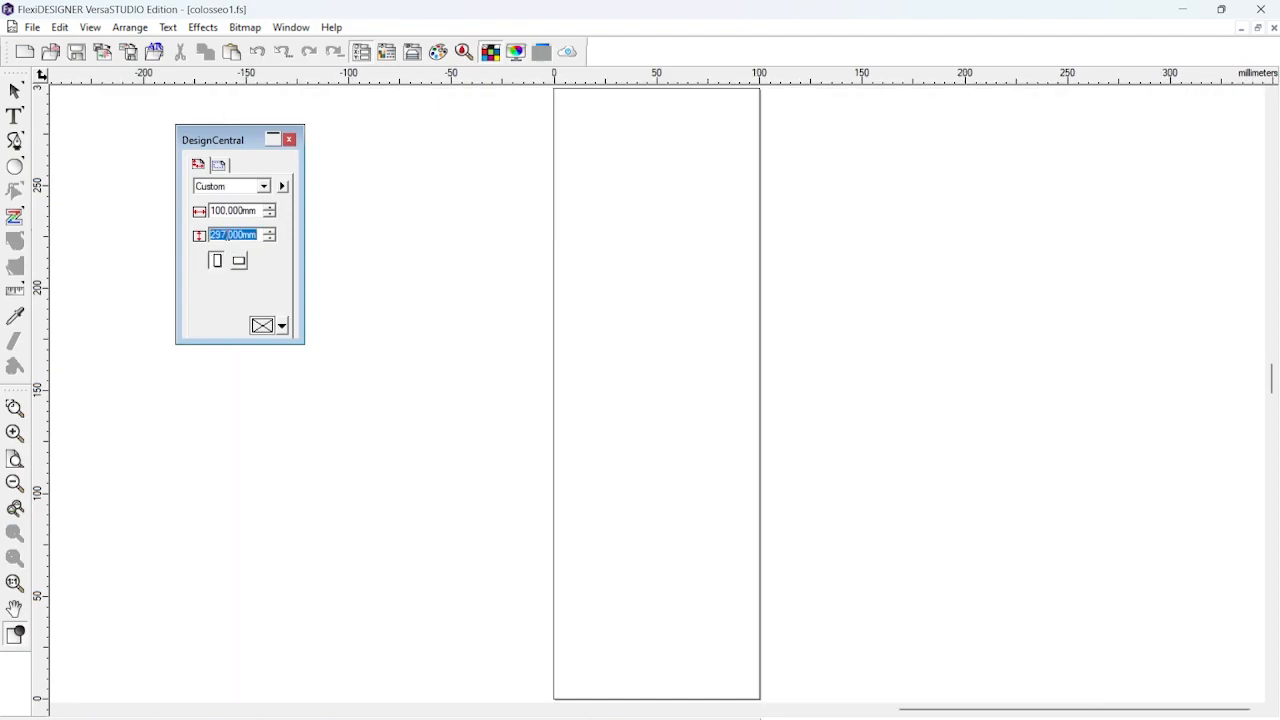
{"action": "type", "text": "70"}
{"action": "key", "text": "Return"}
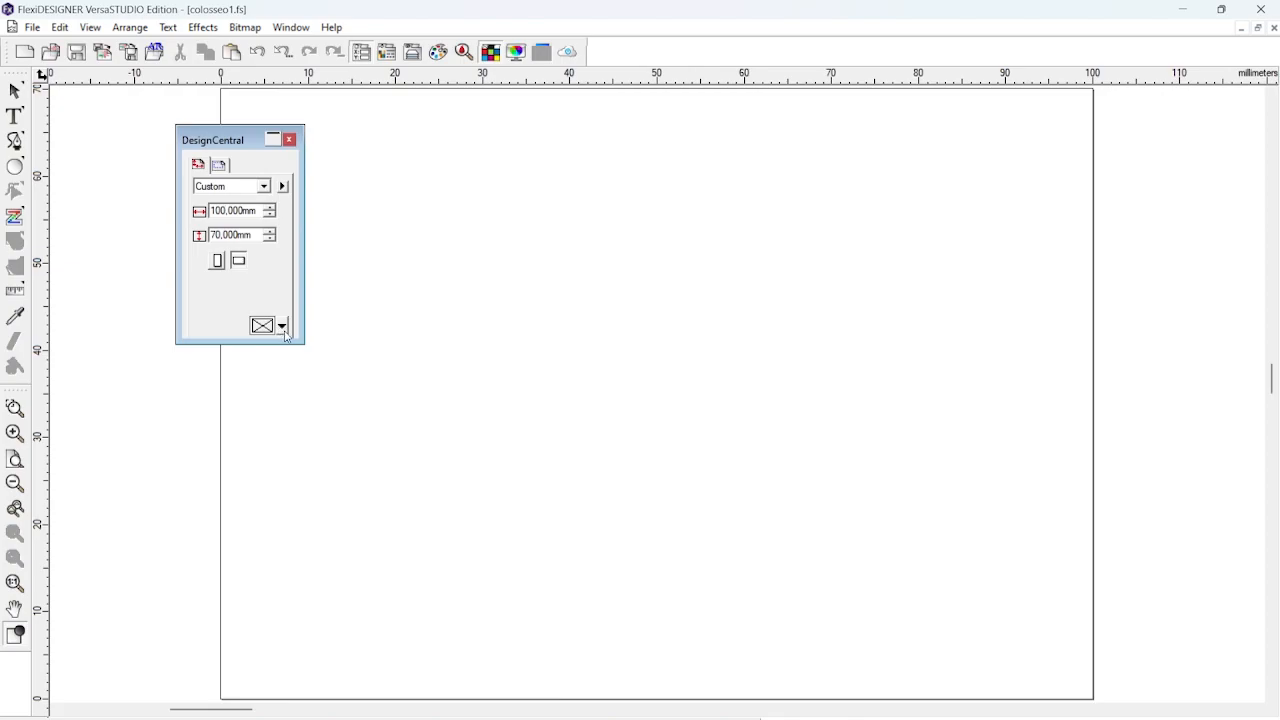
{"action": "left_click", "coordinate": [283, 327]}
{"action": "scroll", "coordinate": [317, 425], "scroll_direction": "down", "scroll_amount": 3}
{"action": "scroll", "coordinate": [316, 427], "scroll_direction": "down", "scroll_amount": 2}
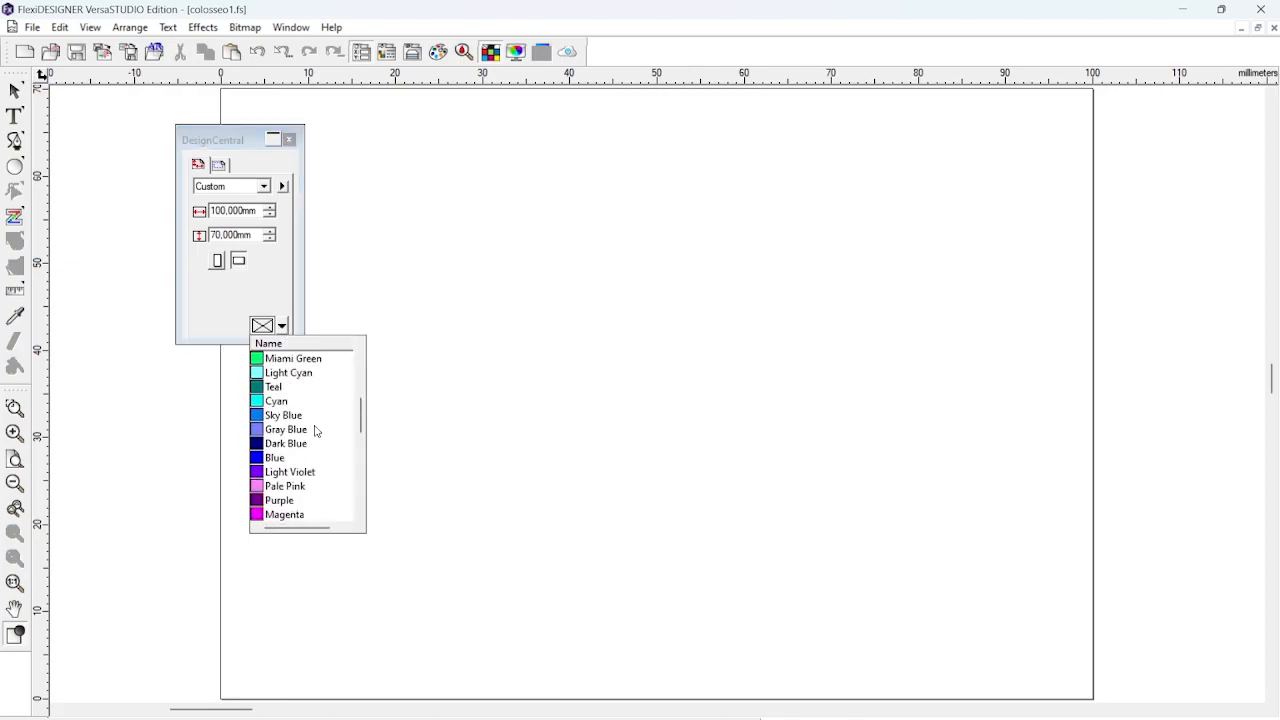
{"action": "scroll", "coordinate": [315, 429], "scroll_direction": "down", "scroll_amount": 2}
{"action": "left_click", "coordinate": [283, 377]}
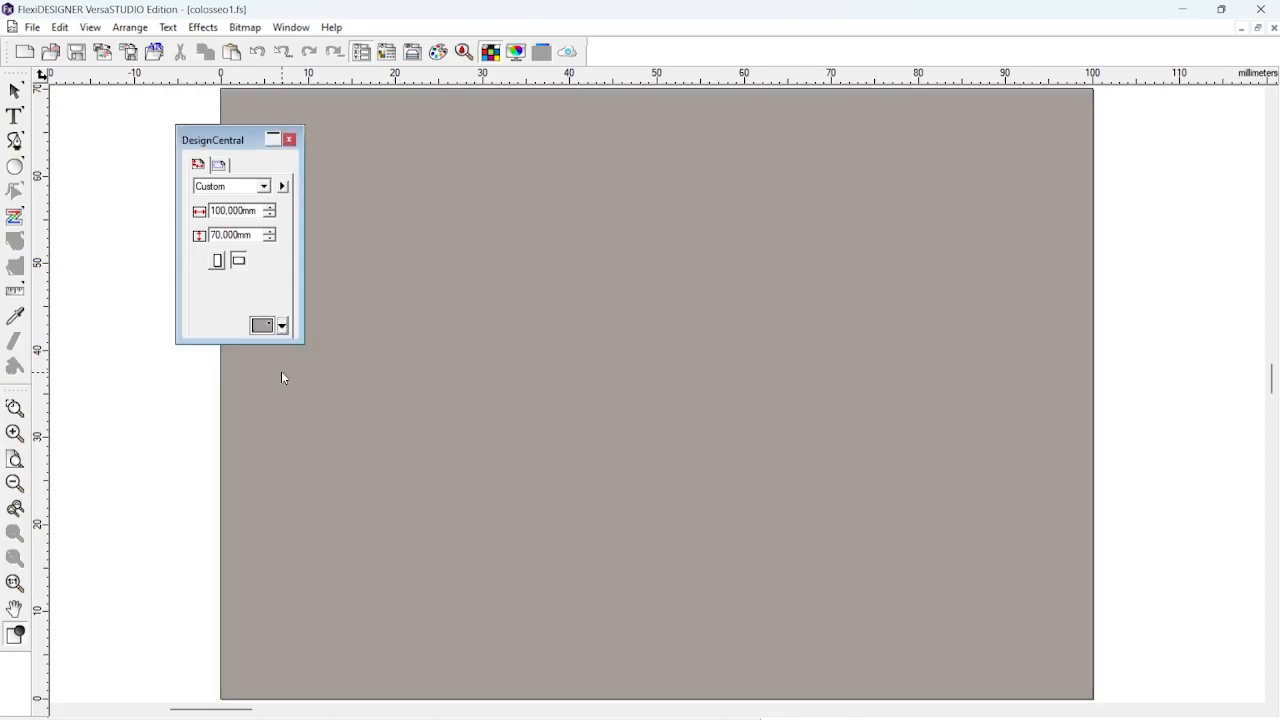
{"action": "scroll", "coordinate": [546, 351], "scroll_direction": "down", "scroll_amount": 1}
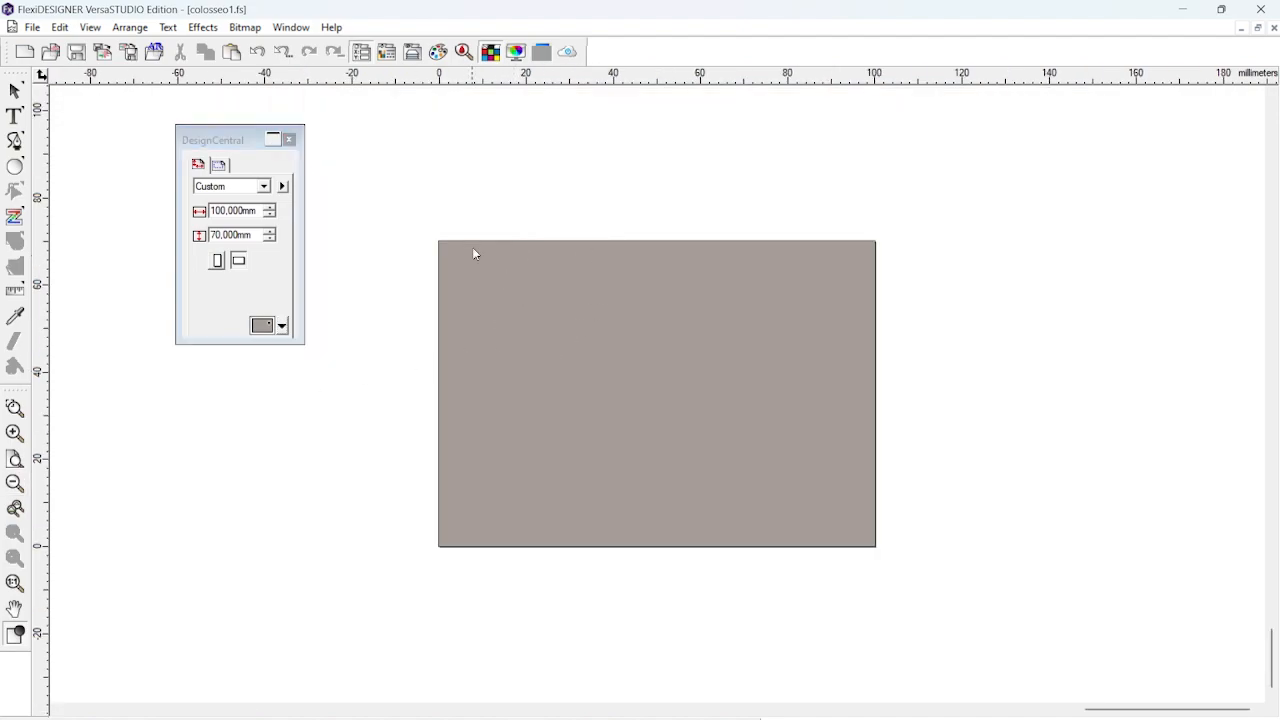
Import colosseo.jpg and place it on the canvas.
{"action": "key", "text": "alt+f"}
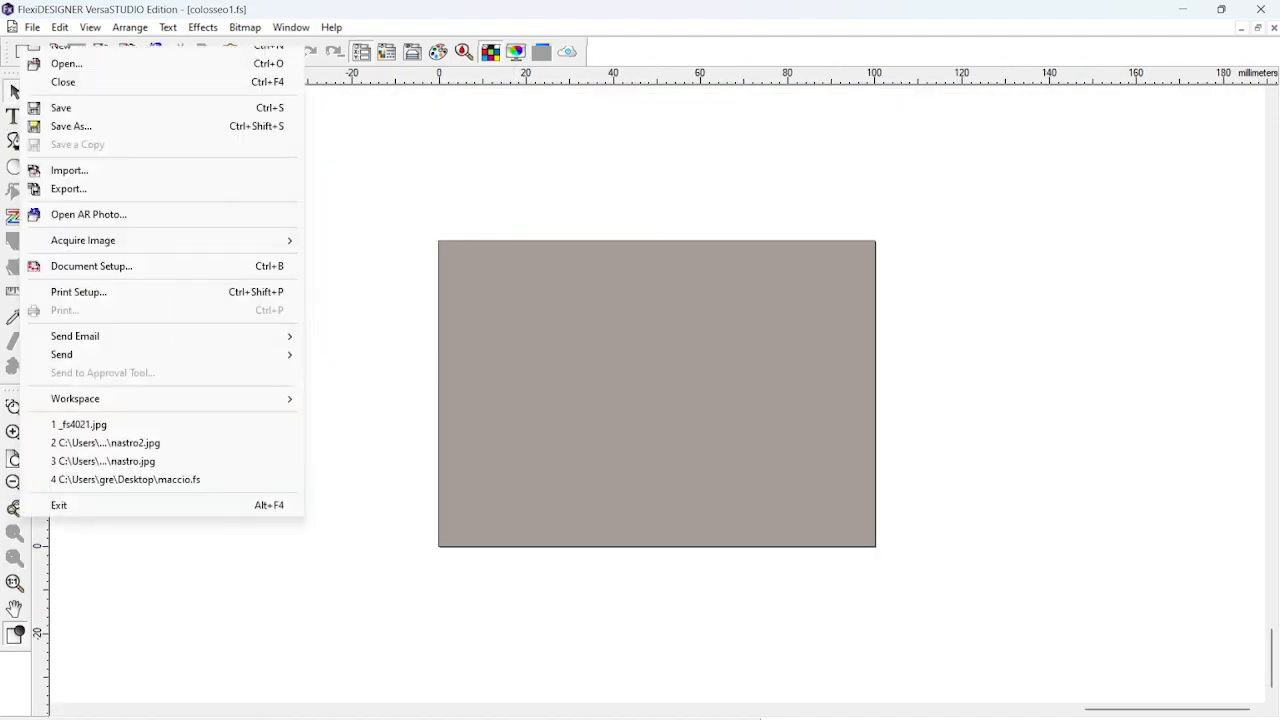
{"action": "left_click", "coordinate": [111, 178]}
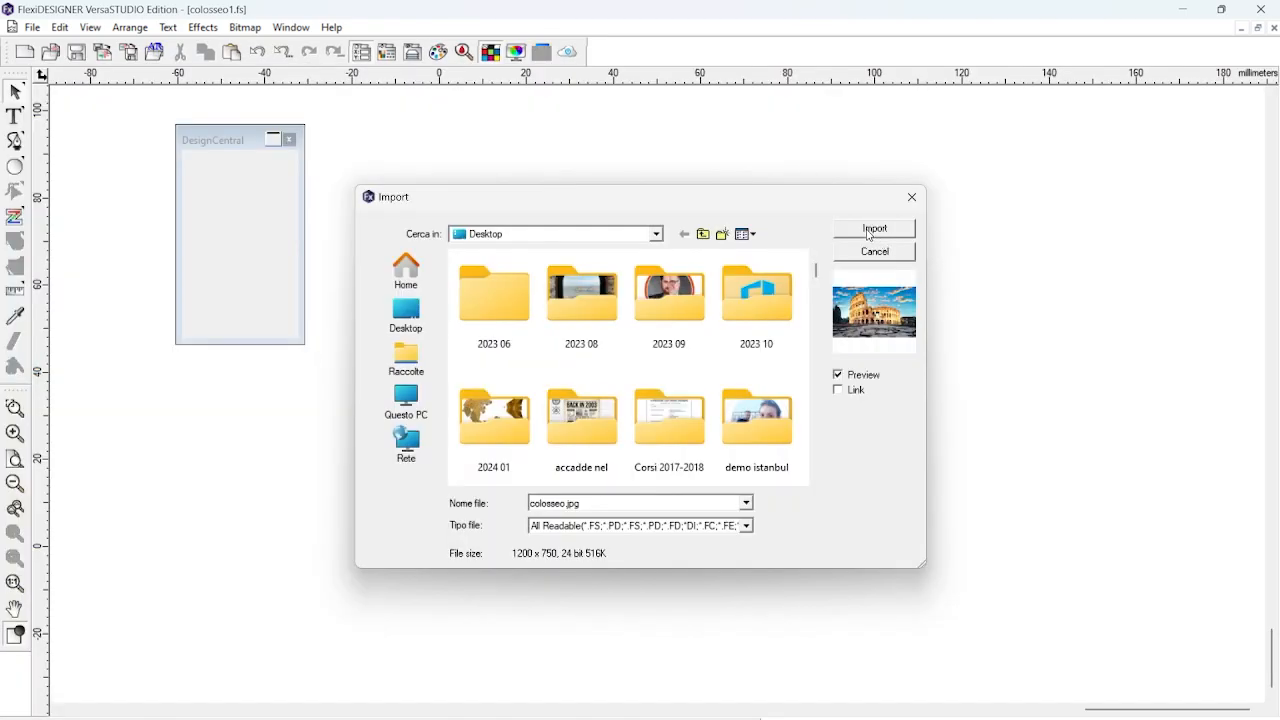
{"action": "left_click", "coordinate": [869, 235]}
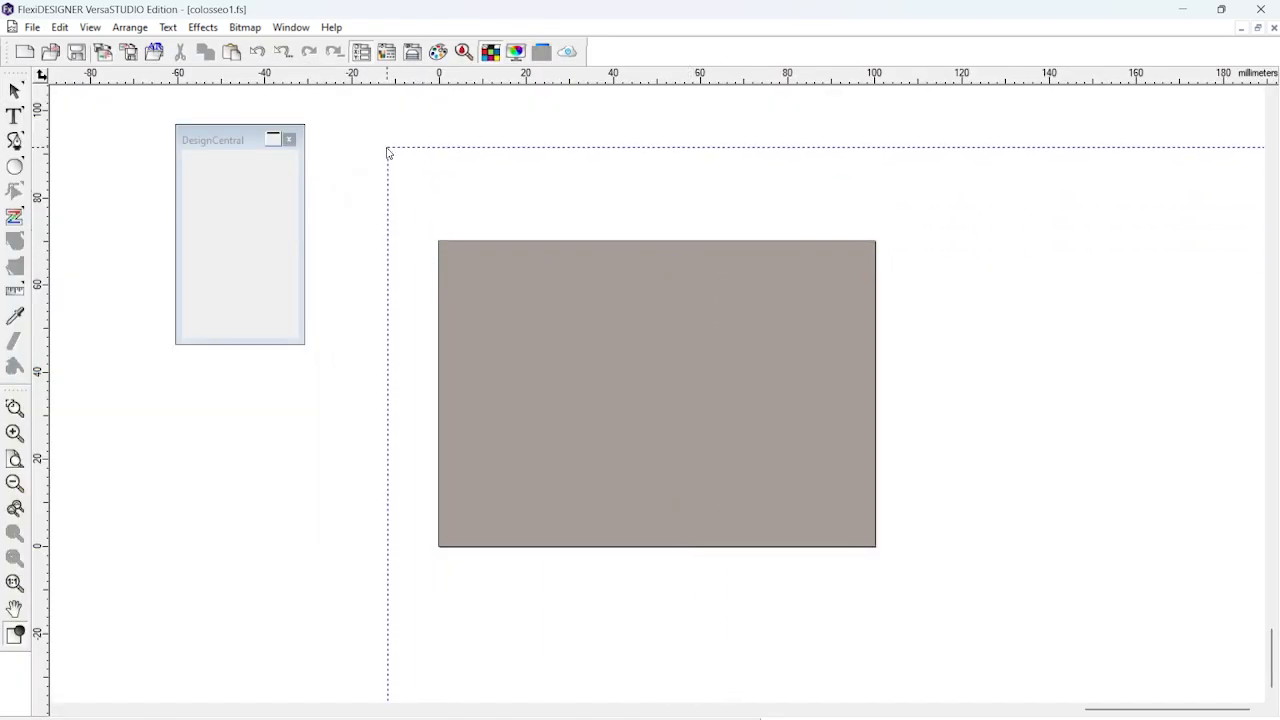
{"action": "left_click", "coordinate": [389, 153]}
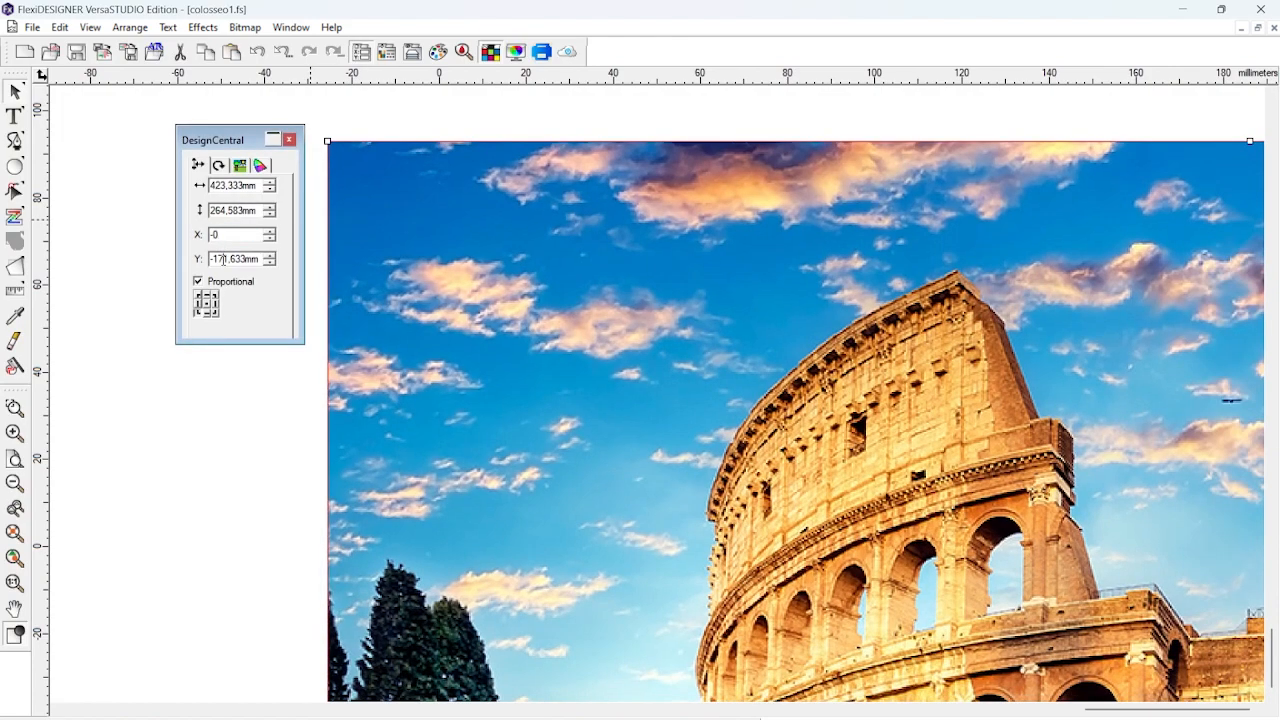
Move the photo to Y 0 and scale it proportionally to 70 mm high (112 × 70 mm).
{"action": "double_click", "coordinate": [222, 259]}
{"action": "type", "text": "0"}
{"action": "key", "text": "Return"}
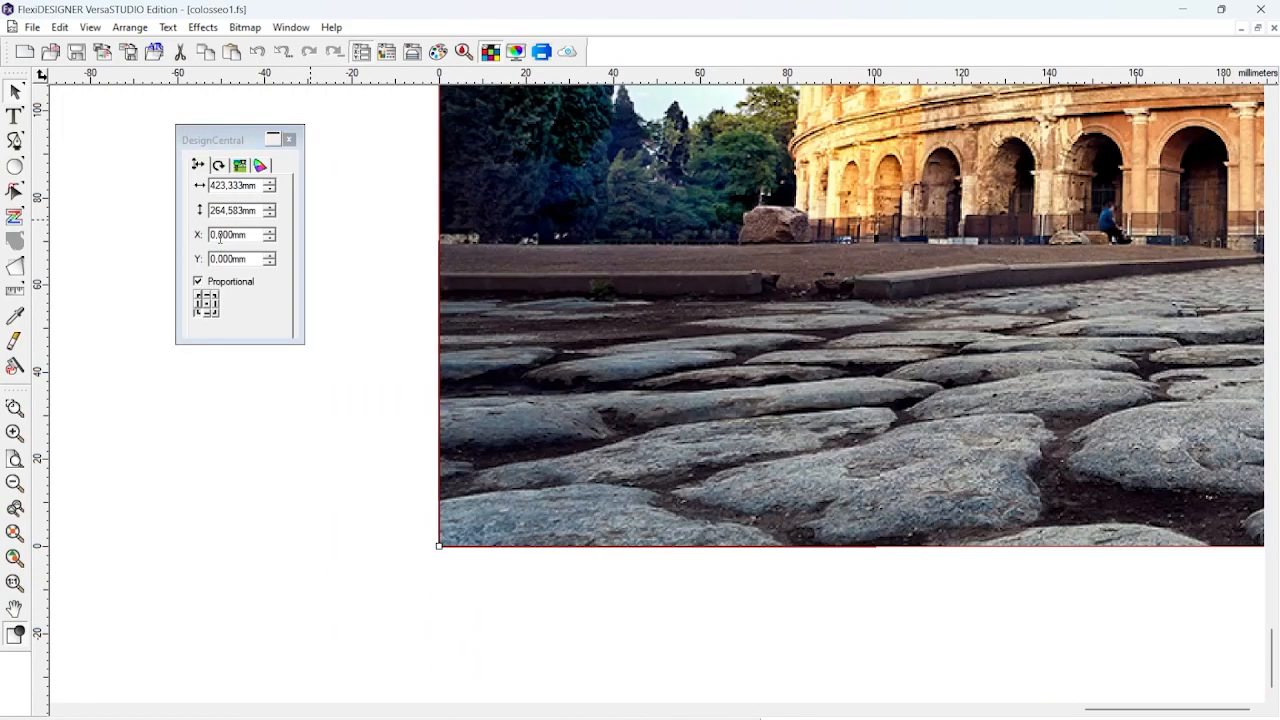
{"action": "double_click", "coordinate": [219, 186]}
{"action": "type", "text": "100"}
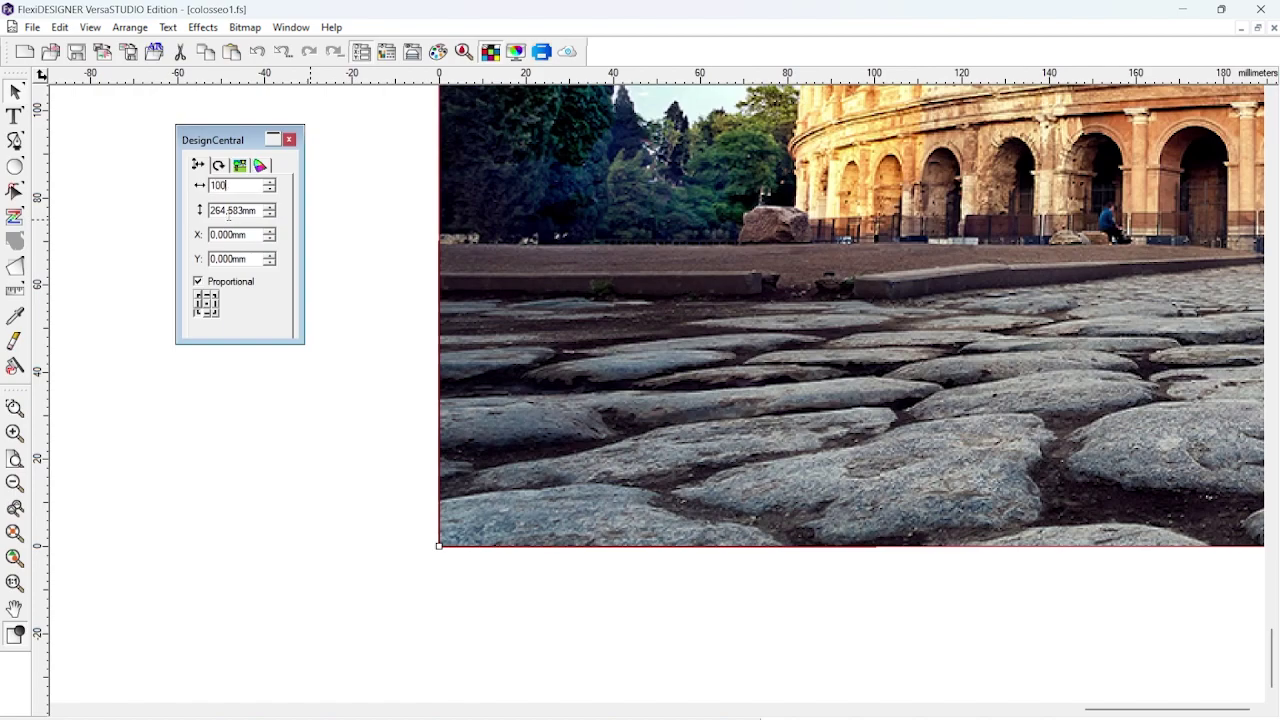
{"action": "key", "text": "Tab"}
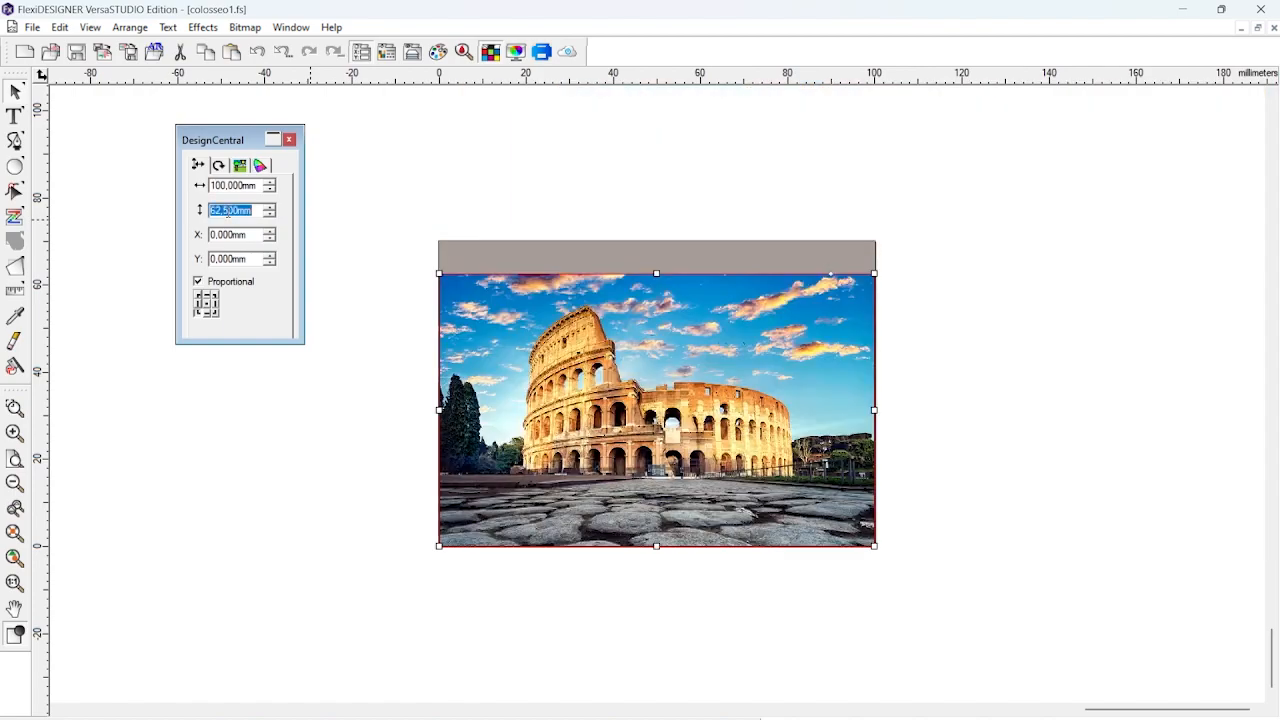
{"action": "type", "text": "70"}
{"action": "key", "text": "Return"}
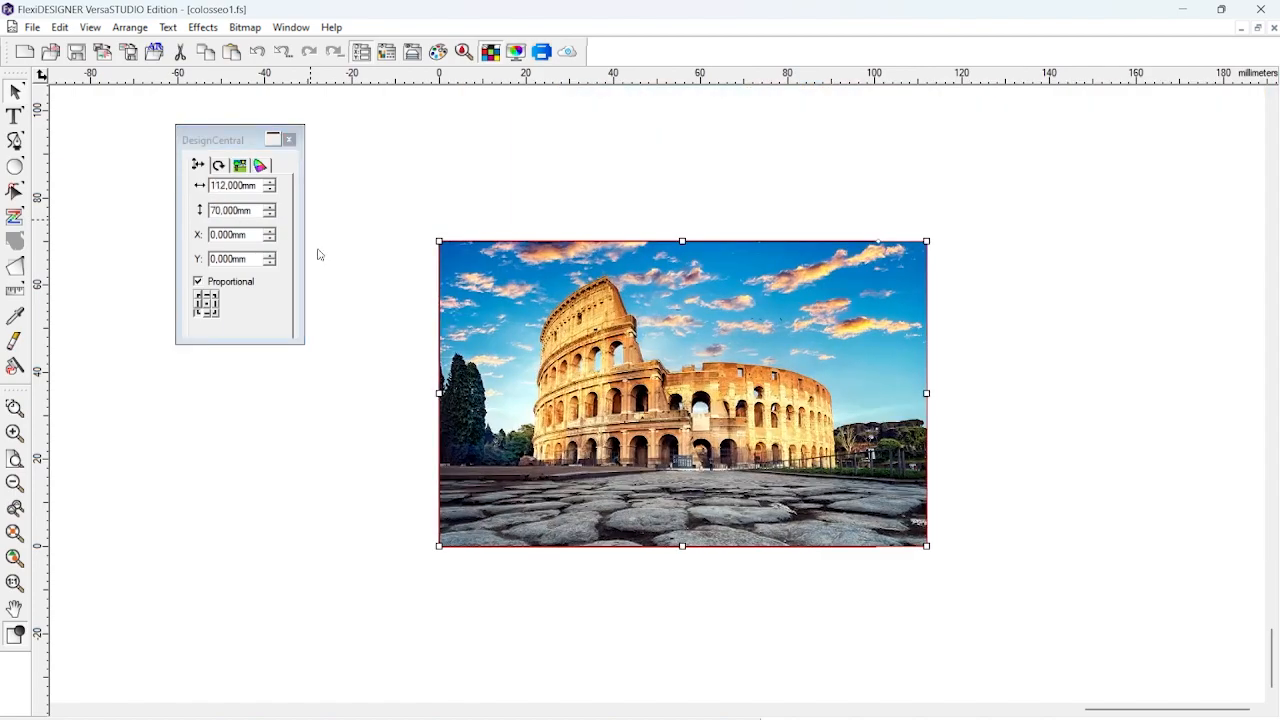
Pick the Rectangle tool, then shift the photo up and right off the page.
{"action": "left_click", "coordinate": [15, 167]}
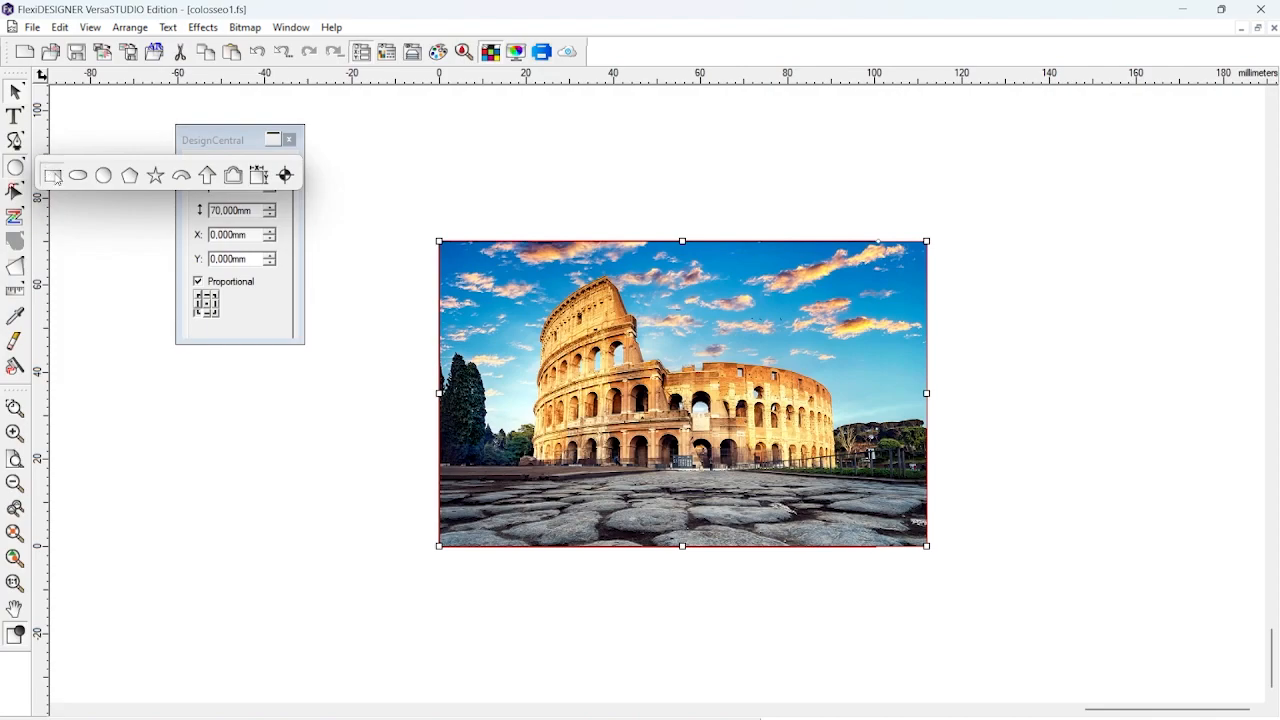
{"action": "left_click", "coordinate": [54, 177]}
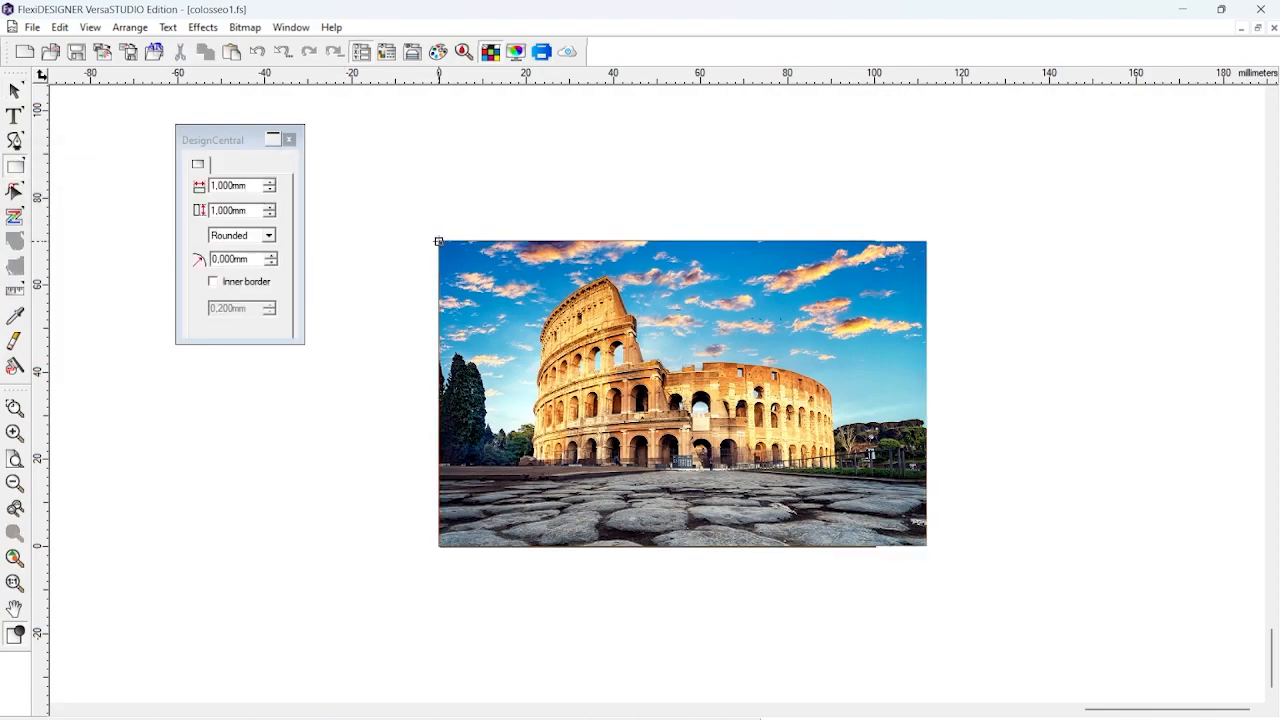
{"action": "left_click", "coordinate": [15, 91]}
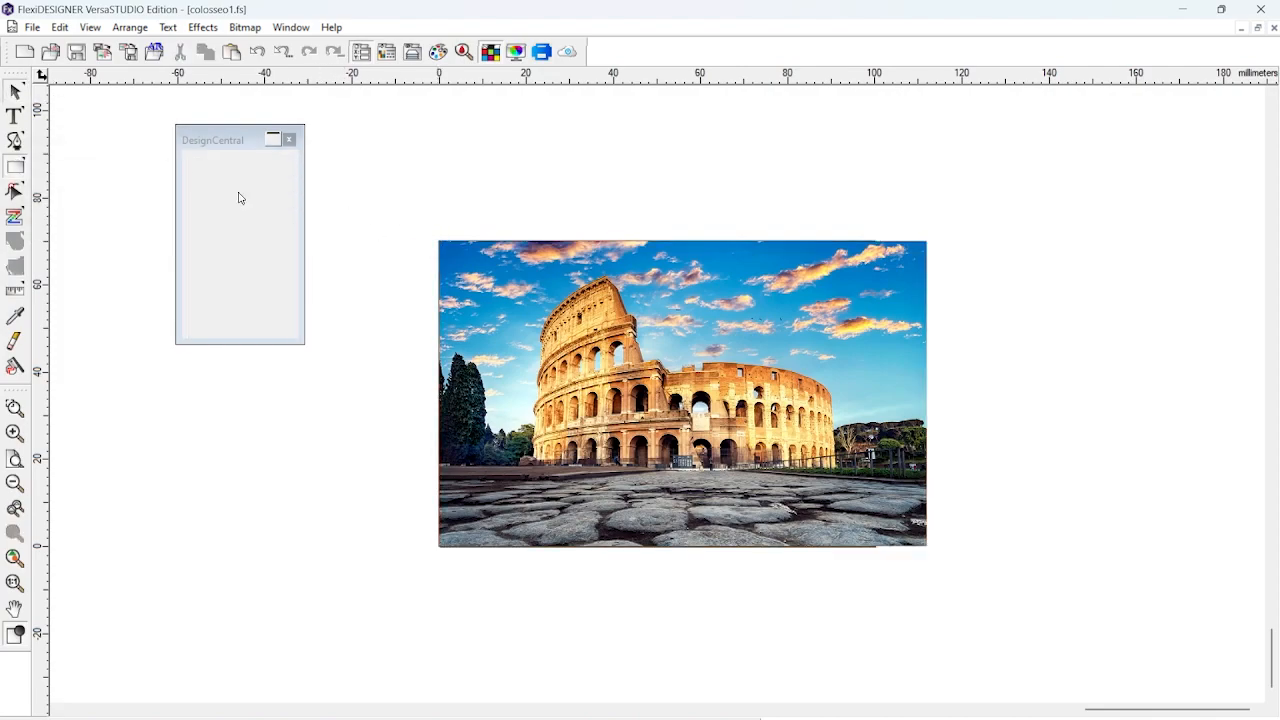
{"action": "left_click_drag", "start_coordinate": [558, 507], "coordinate": [908, 400]}
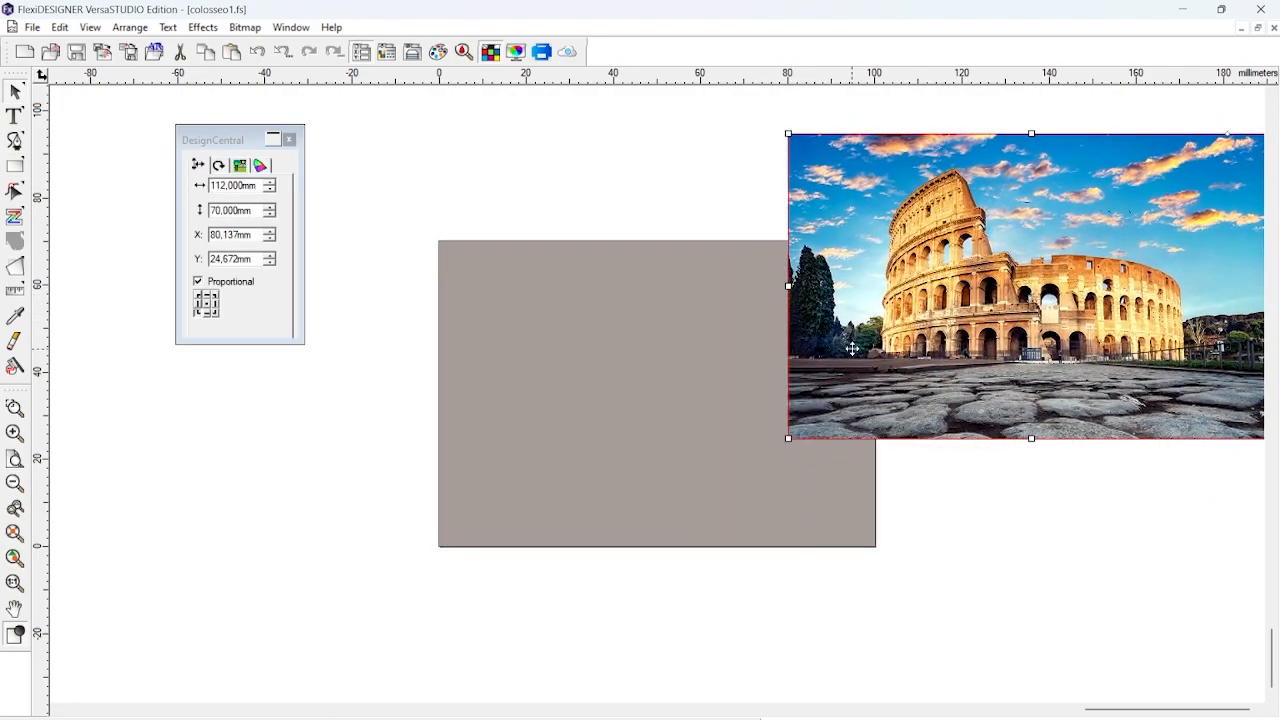
{"action": "left_click_drag", "start_coordinate": [852, 348], "coordinate": [838, 334]}
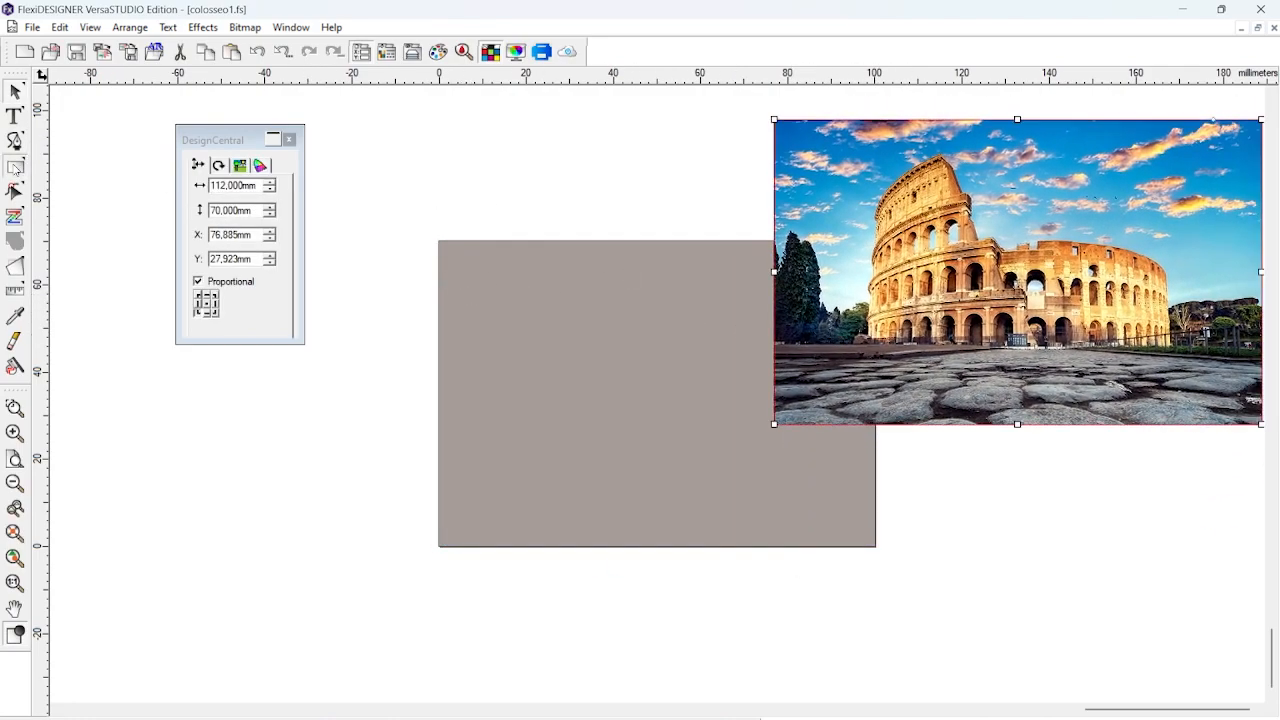
Draw a grey rectangle covering the whole page and nudge the photo to surround it.
{"action": "left_click", "coordinate": [15, 165]}
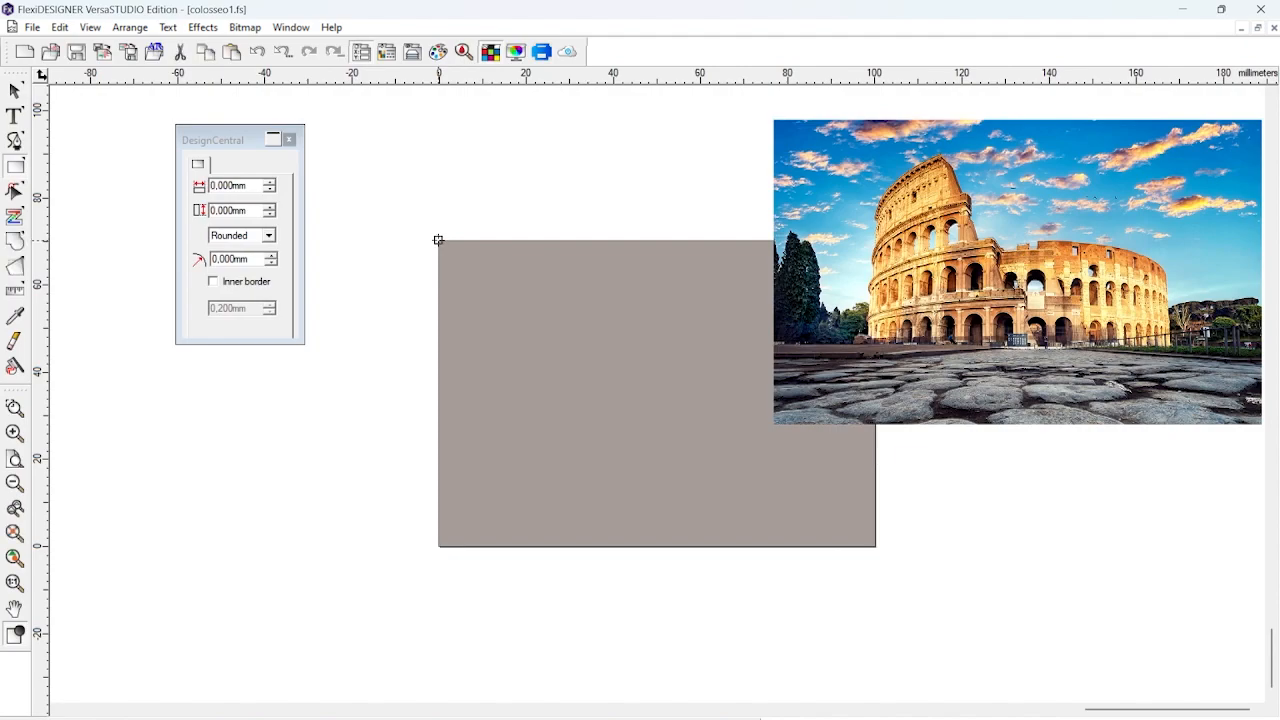
{"action": "left_click_drag", "start_coordinate": [438, 240], "coordinate": [646, 400]}
{"action": "left_click", "coordinate": [840, 322]}
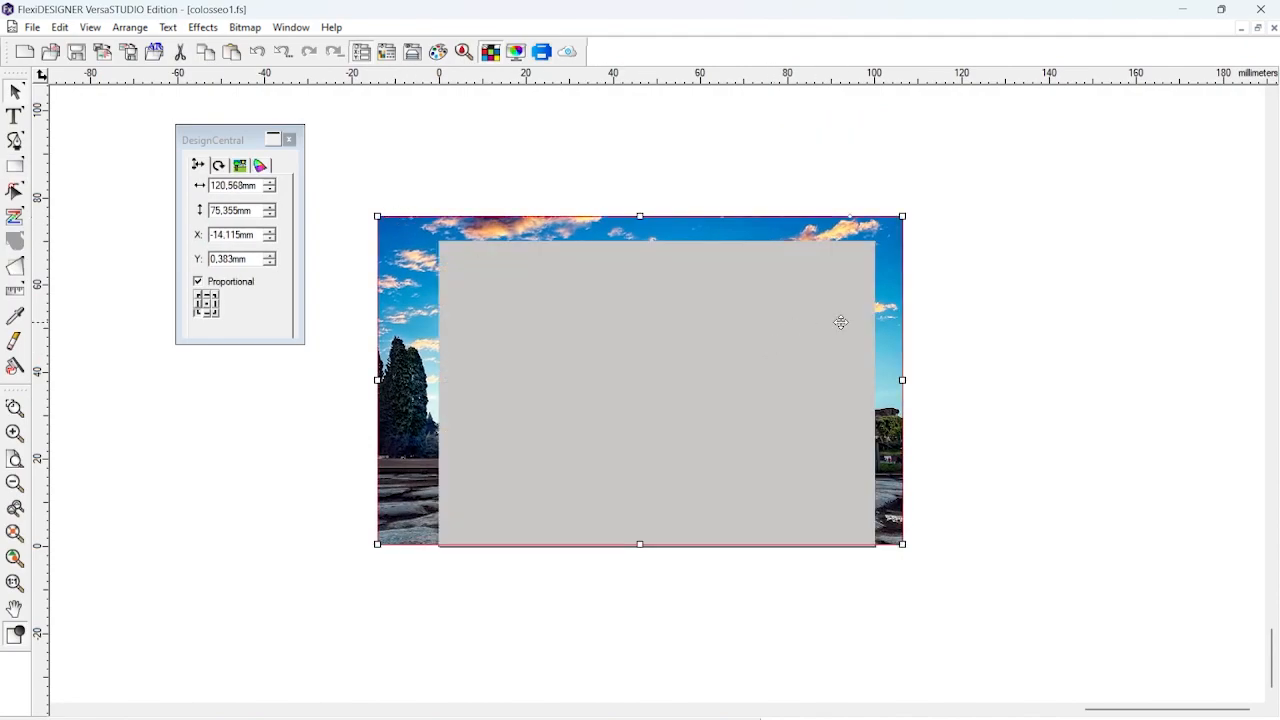
{"action": "left_click_drag", "start_coordinate": [897, 352], "coordinate": [901, 362]}
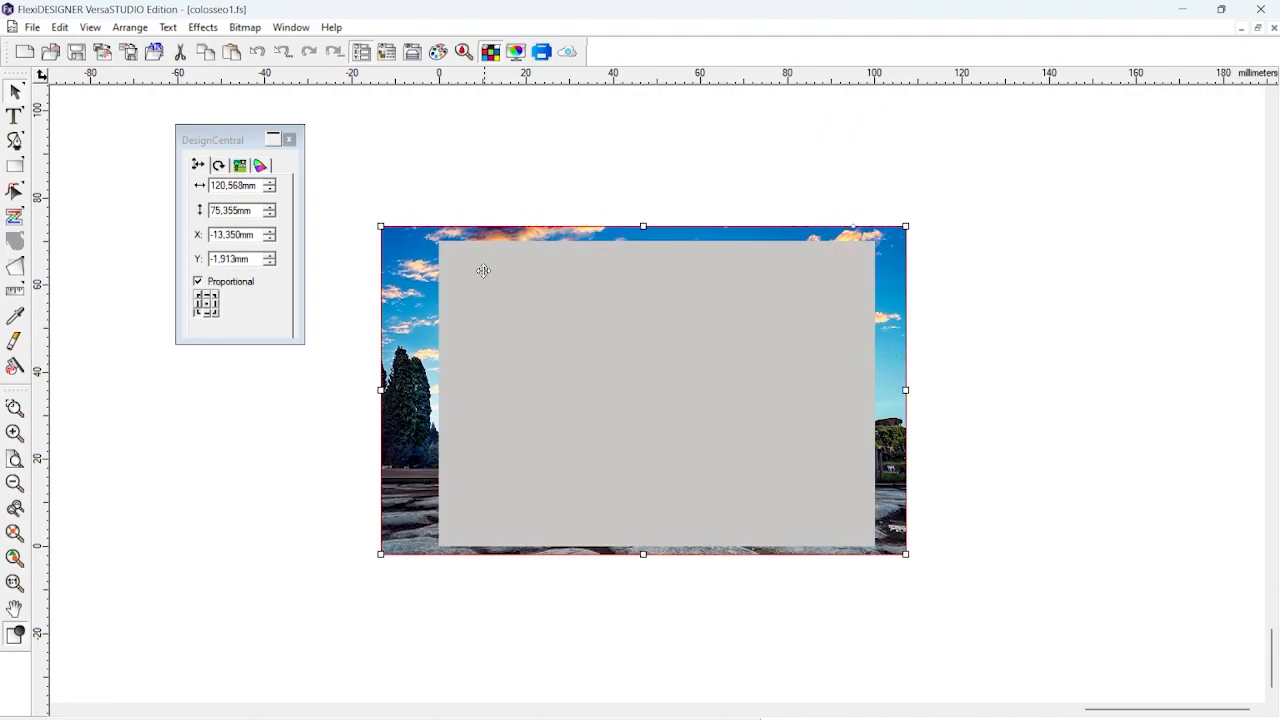
{"action": "left_click", "coordinate": [447, 252], "text": "shift"}
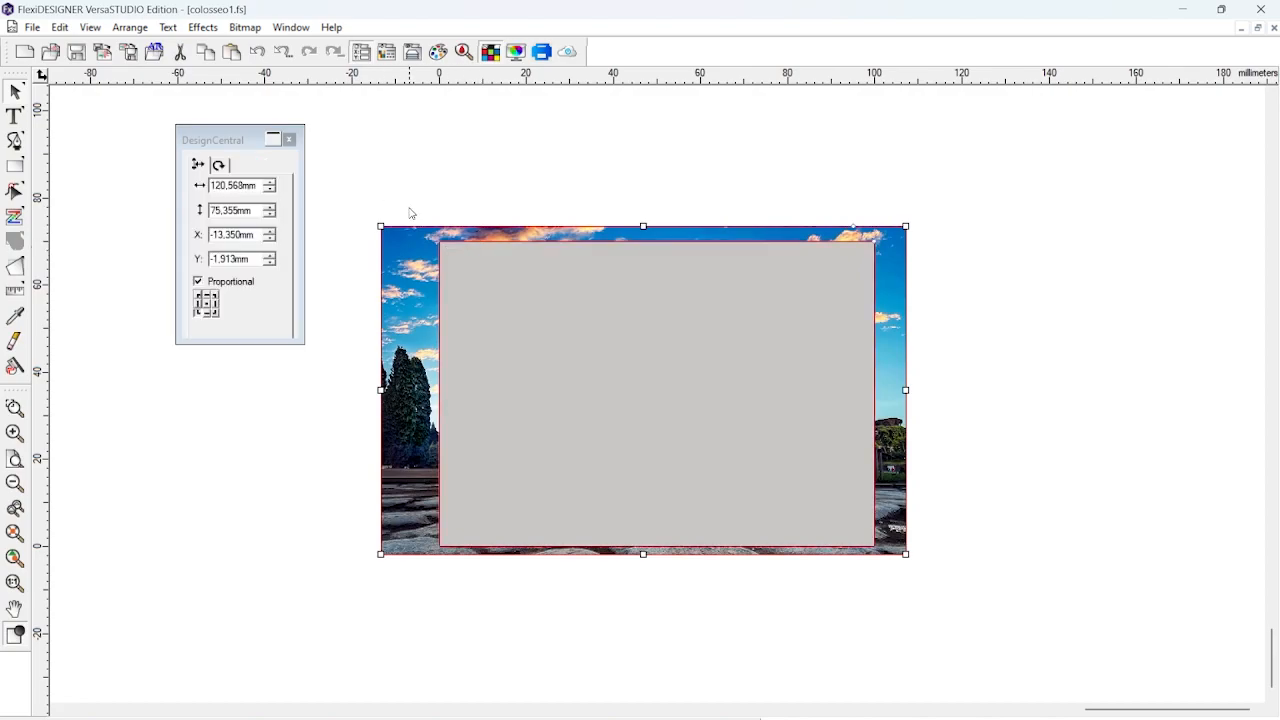
{"action": "left_click", "coordinate": [130, 27]}
{"action": "mouse_move", "coordinate": [150, 82]}
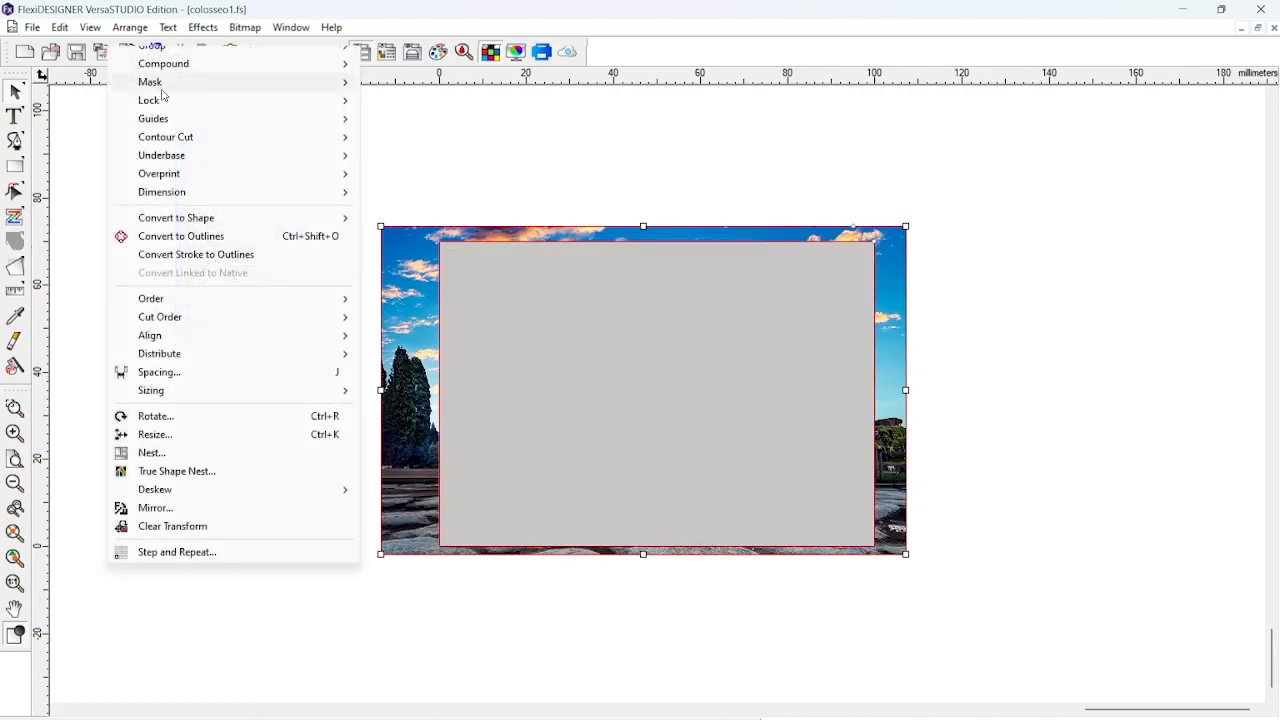
Apply Arrange > Mask so the photo shows only inside the page rectangle.
{"action": "left_click", "coordinate": [399, 82]}
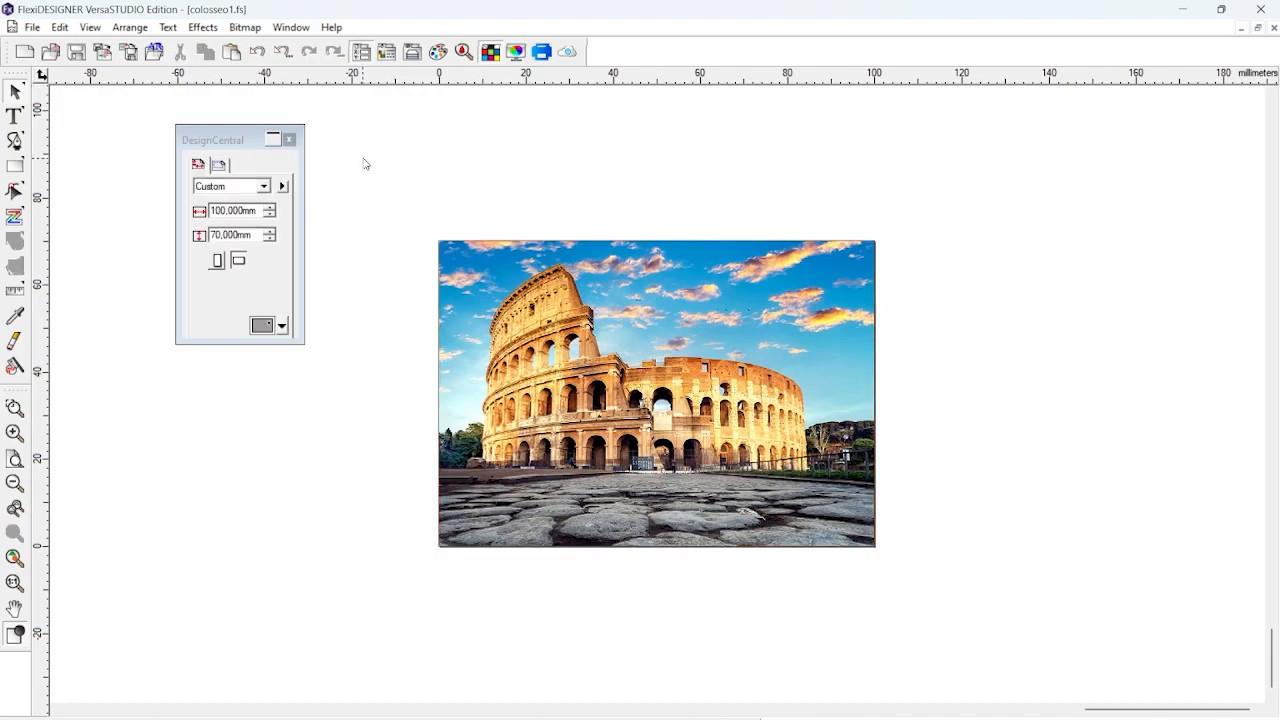
In Send to Device print parameters, choose Generic media and CMYK->White (v) mode, then confirm.
{"action": "left_click", "coordinate": [543, 53]}
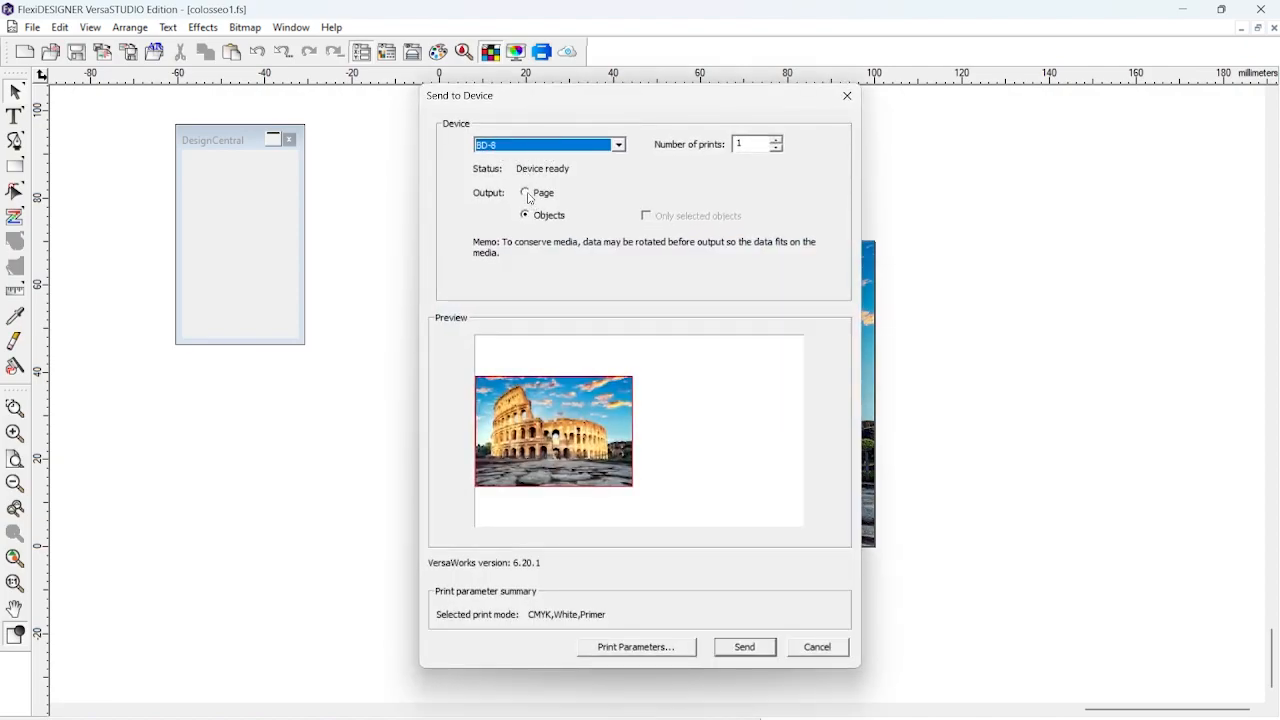
{"action": "left_click", "coordinate": [526, 193]}
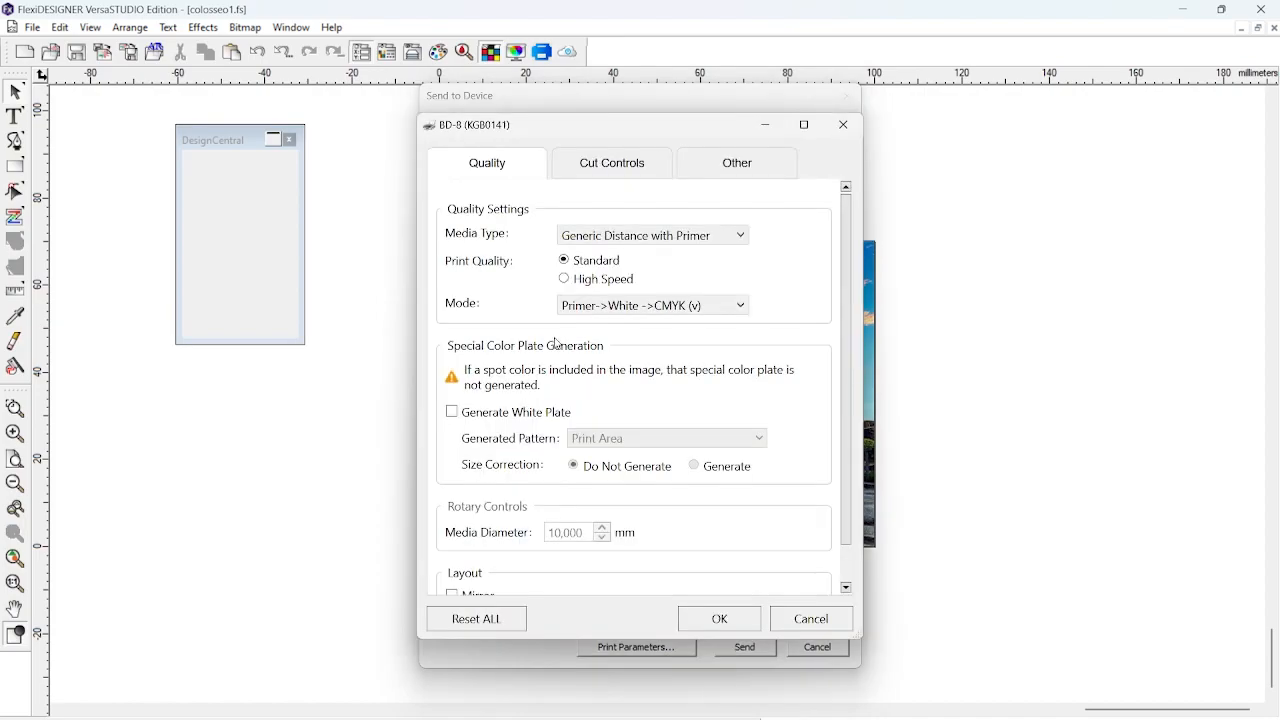
{"action": "left_click", "coordinate": [594, 241]}
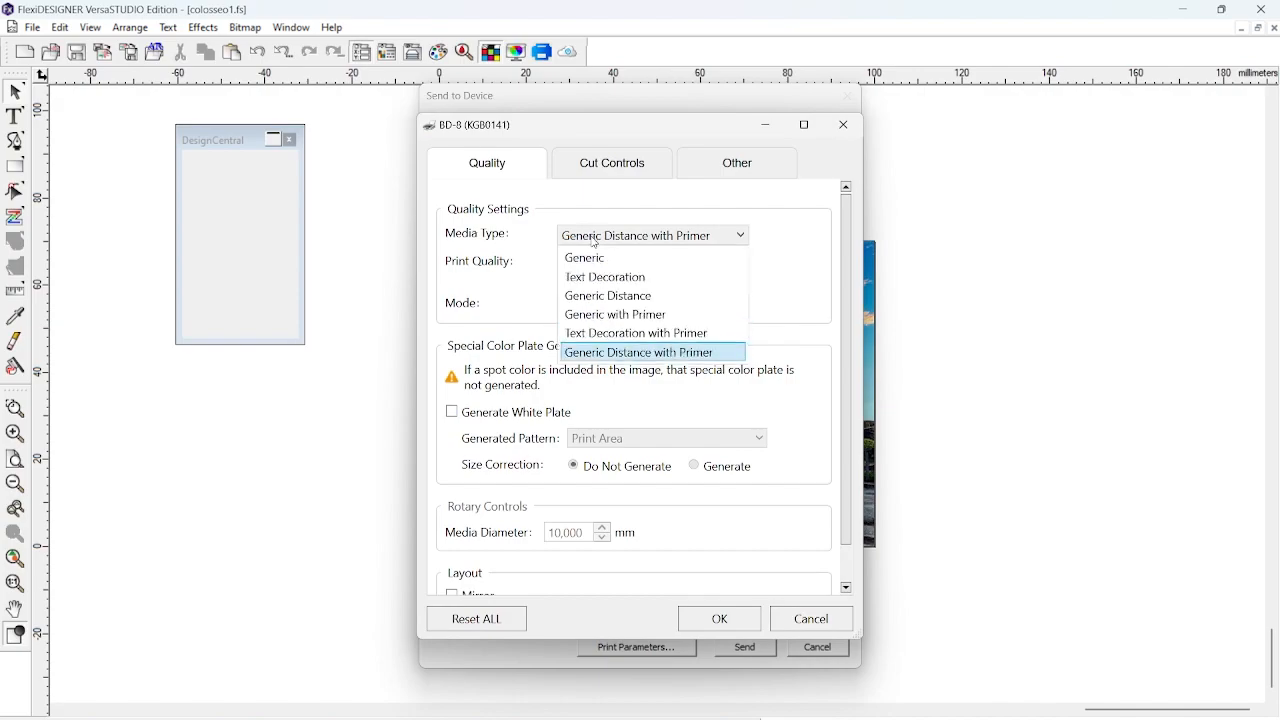
{"action": "left_click", "coordinate": [597, 260]}
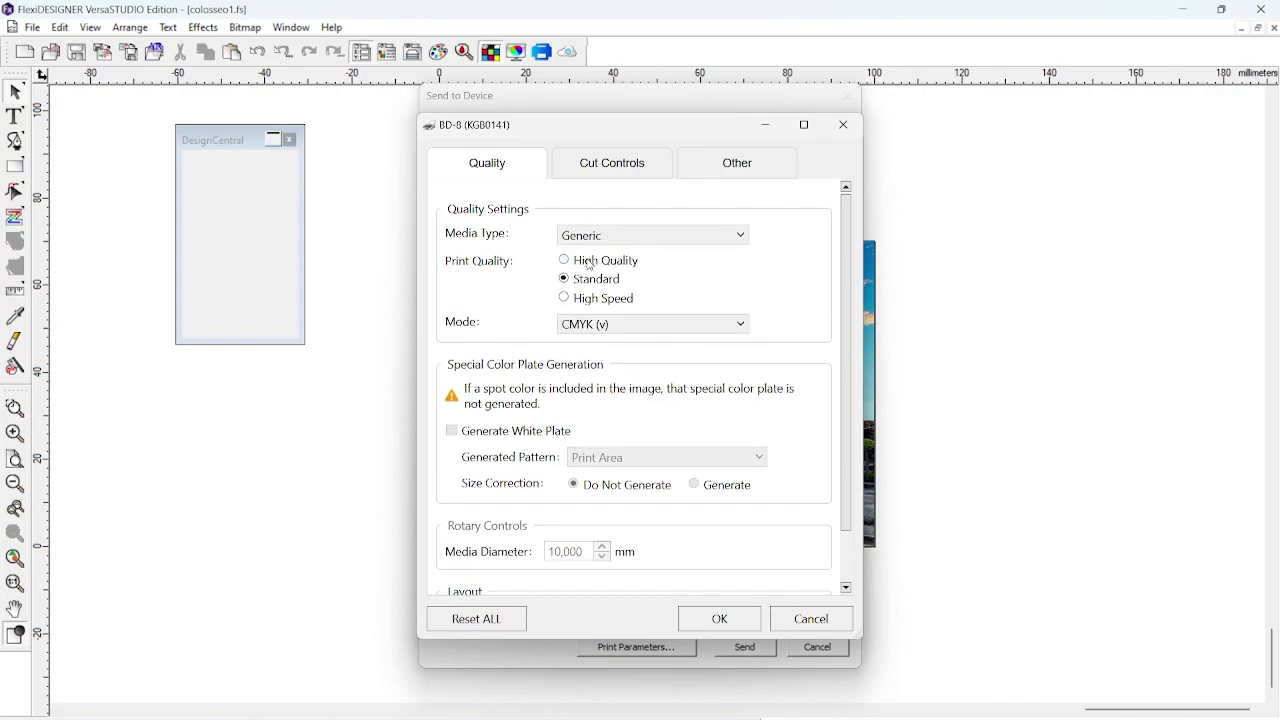
{"action": "left_click", "coordinate": [602, 326]}
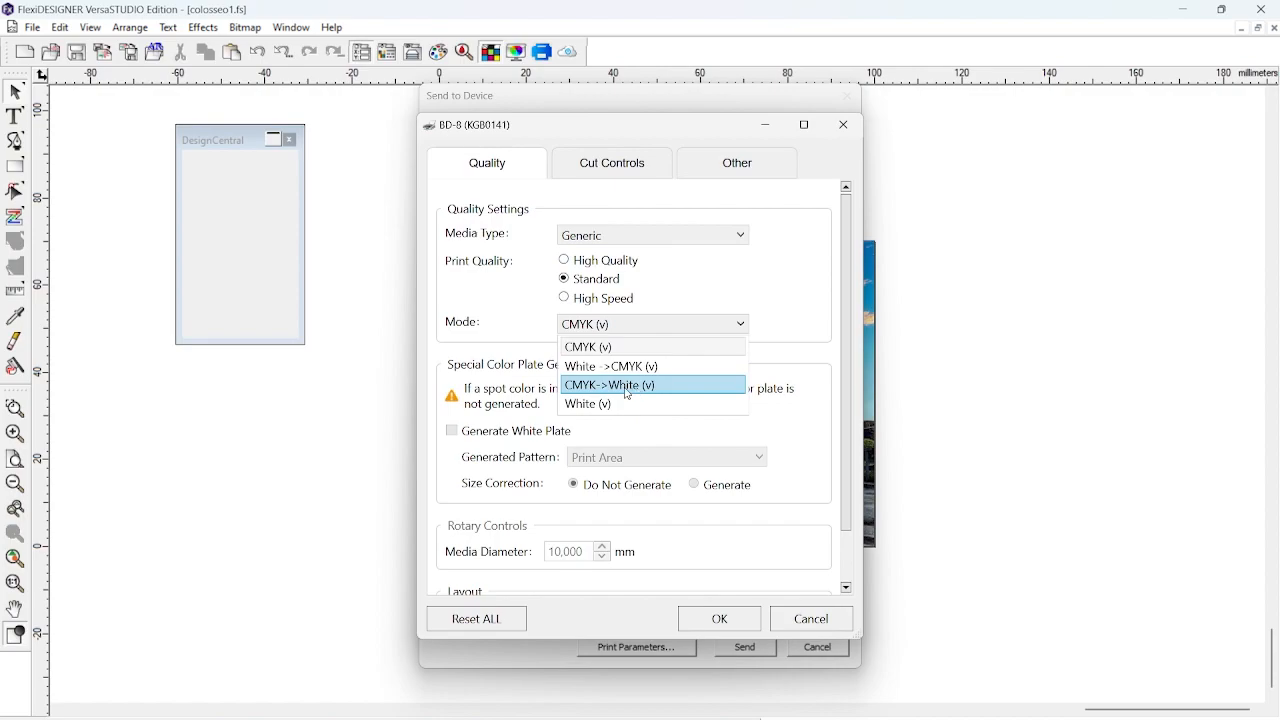
{"action": "left_click", "coordinate": [627, 394]}
{"action": "scroll", "coordinate": [574, 423], "scroll_direction": "down", "scroll_amount": 2}
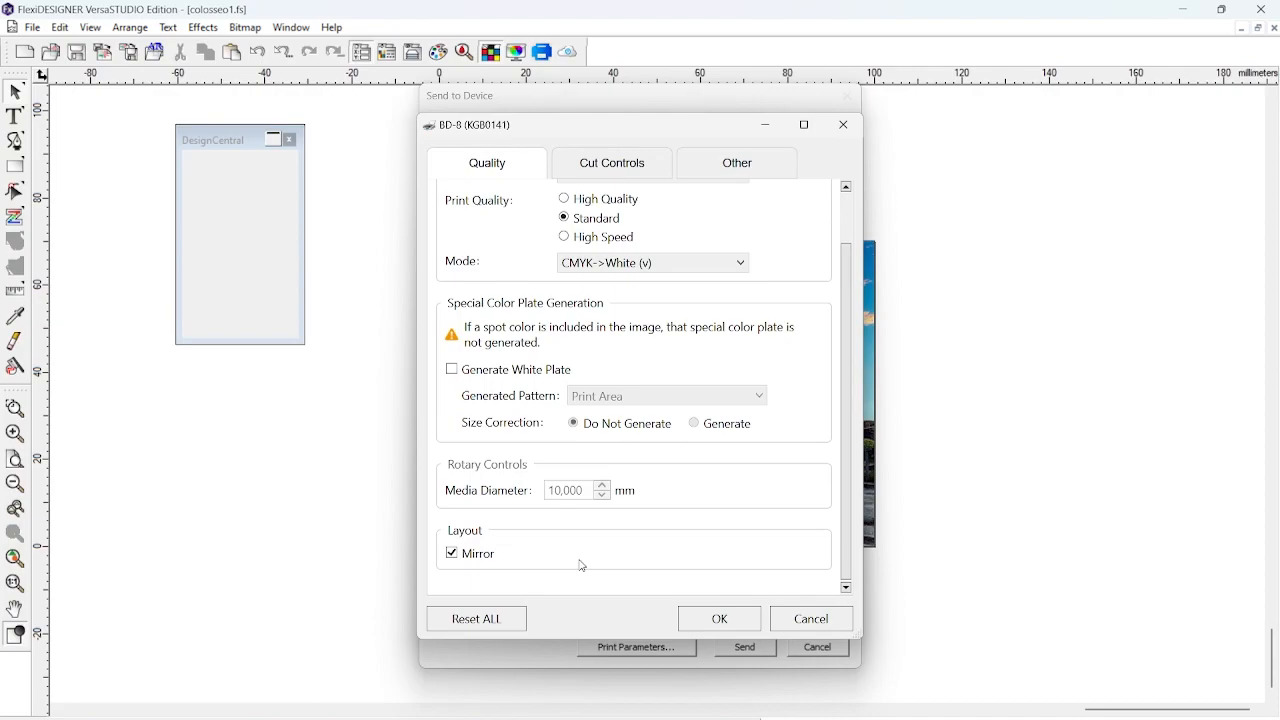
{"action": "left_click", "coordinate": [718, 619]}
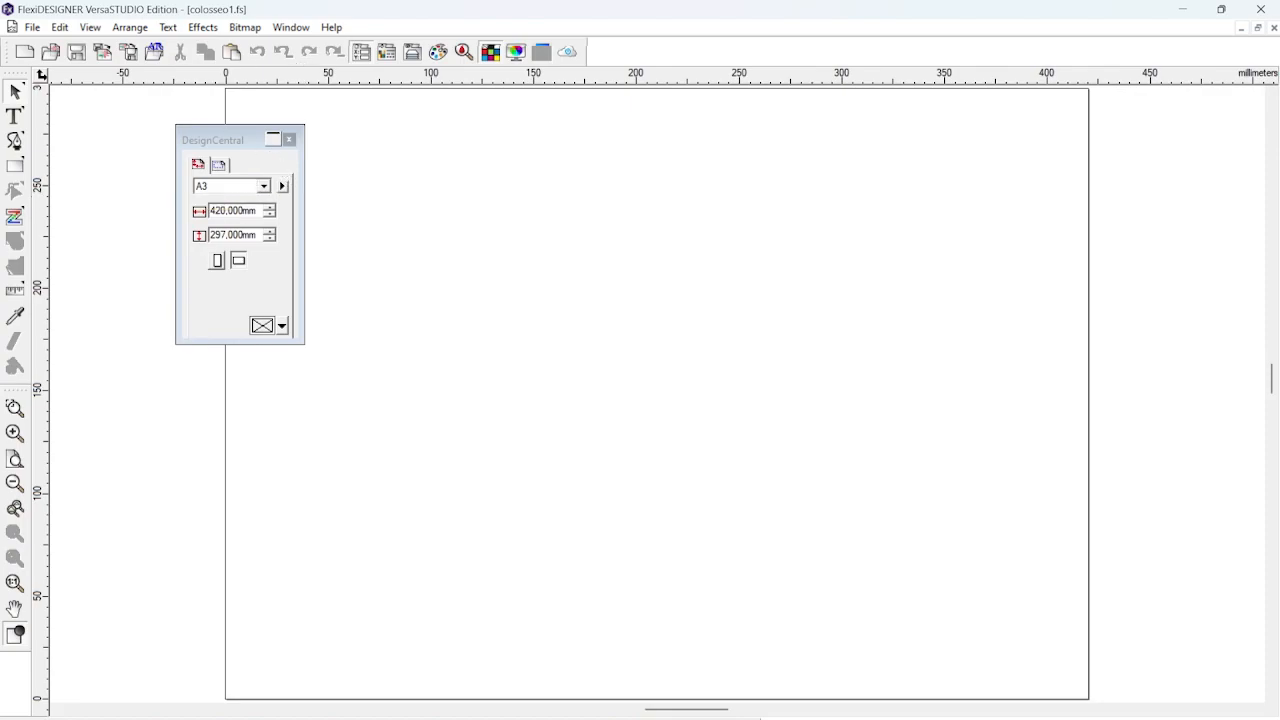
Import the russel.png portrait and place it at the lower right of the A3 page.
{"action": "left_click", "coordinate": [32, 27]}
{"action": "left_click", "coordinate": [80, 183]}
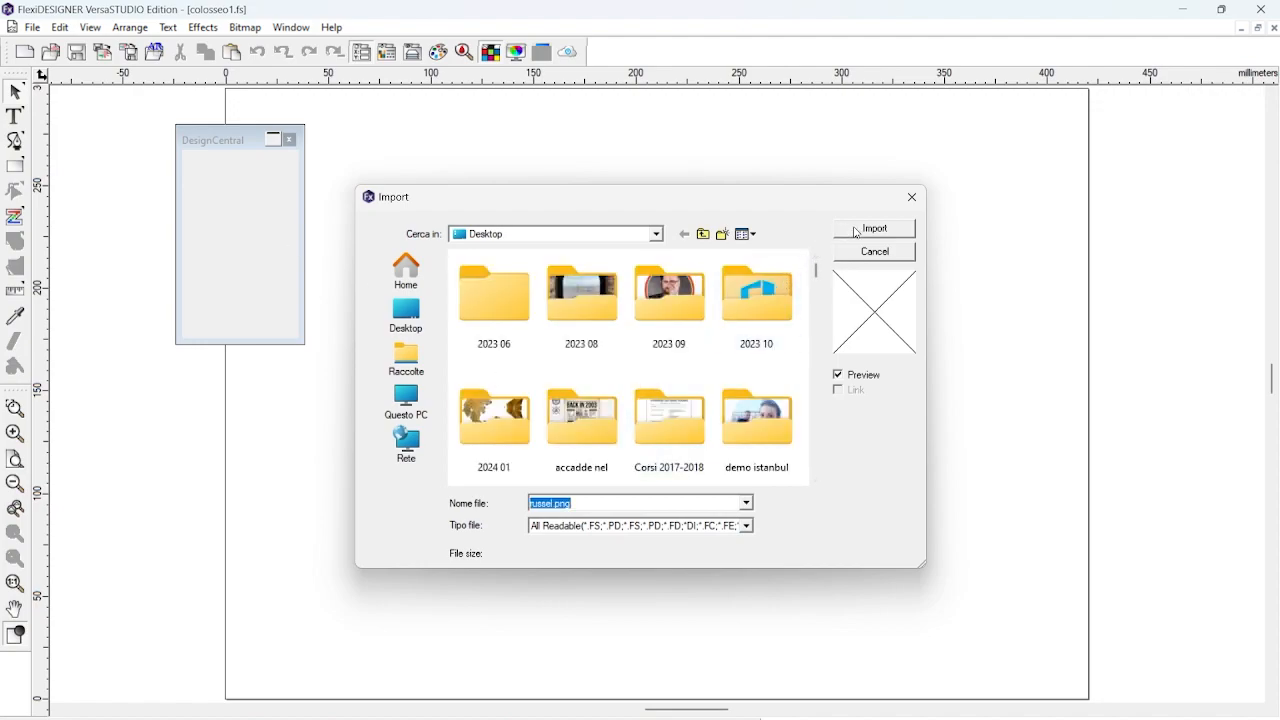
{"action": "left_click", "coordinate": [856, 232]}
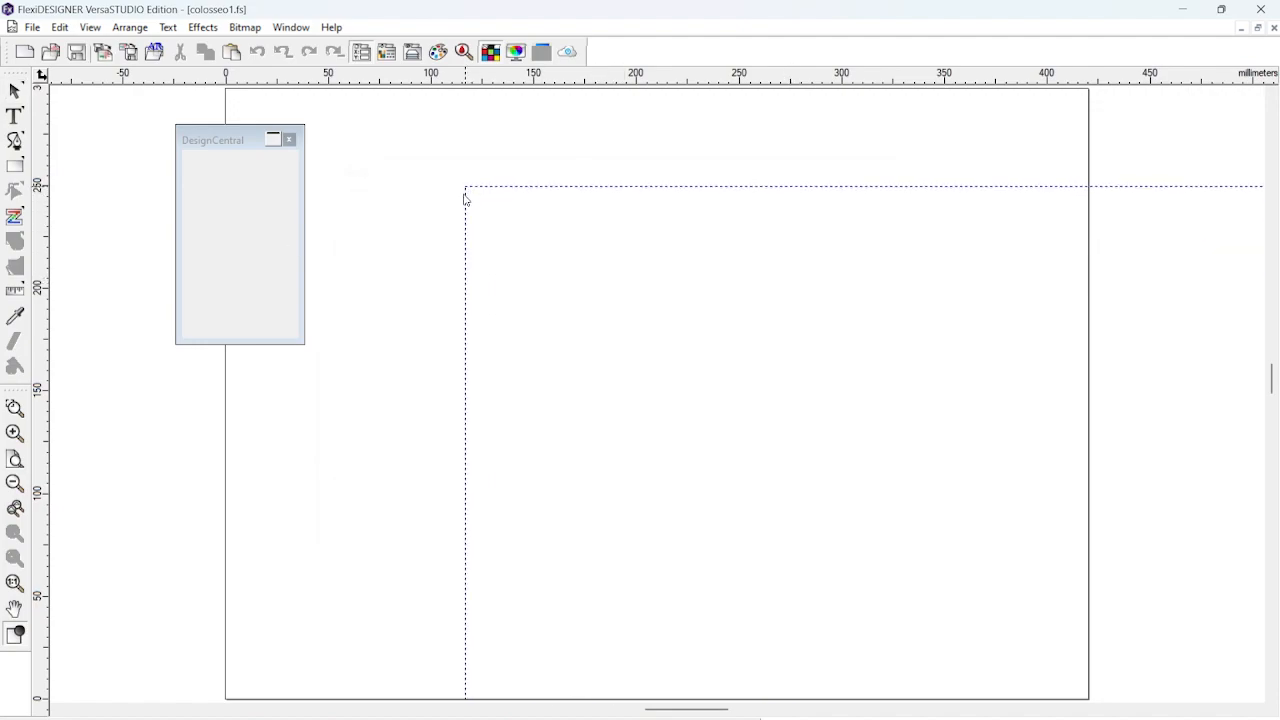
{"action": "left_click", "coordinate": [413, 345]}
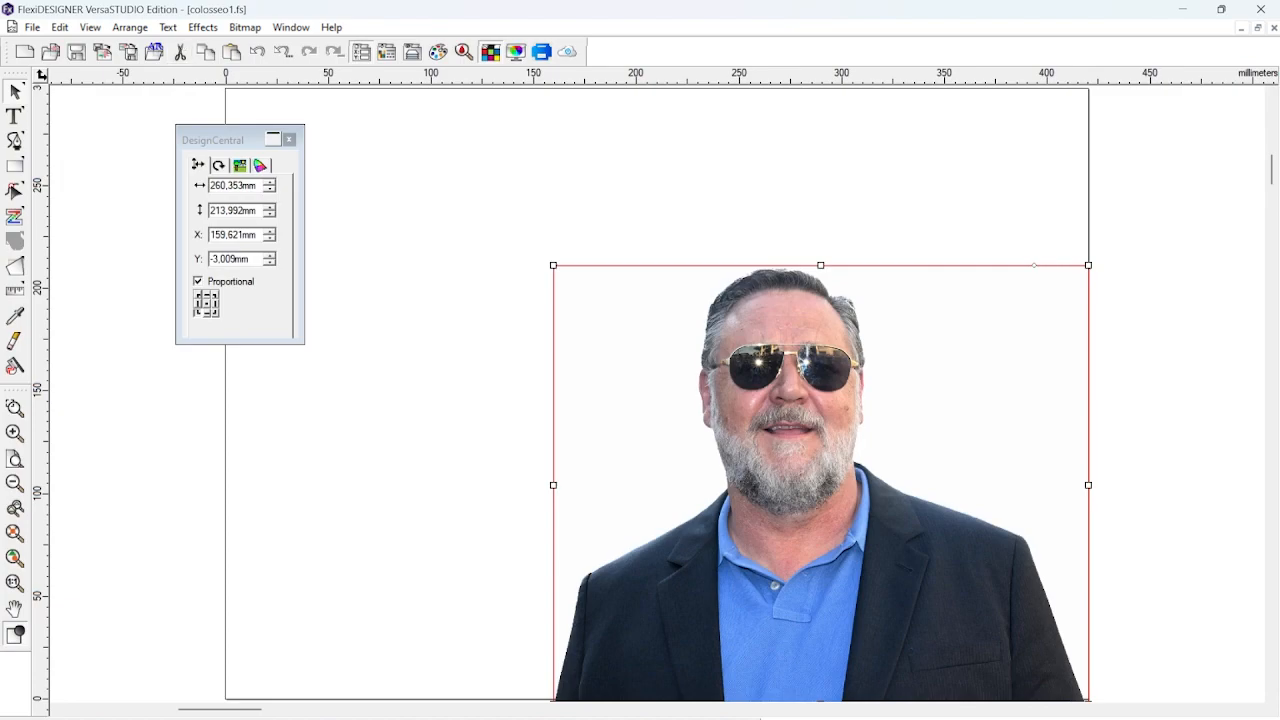
{"action": "left_click", "coordinate": [203, 27]}
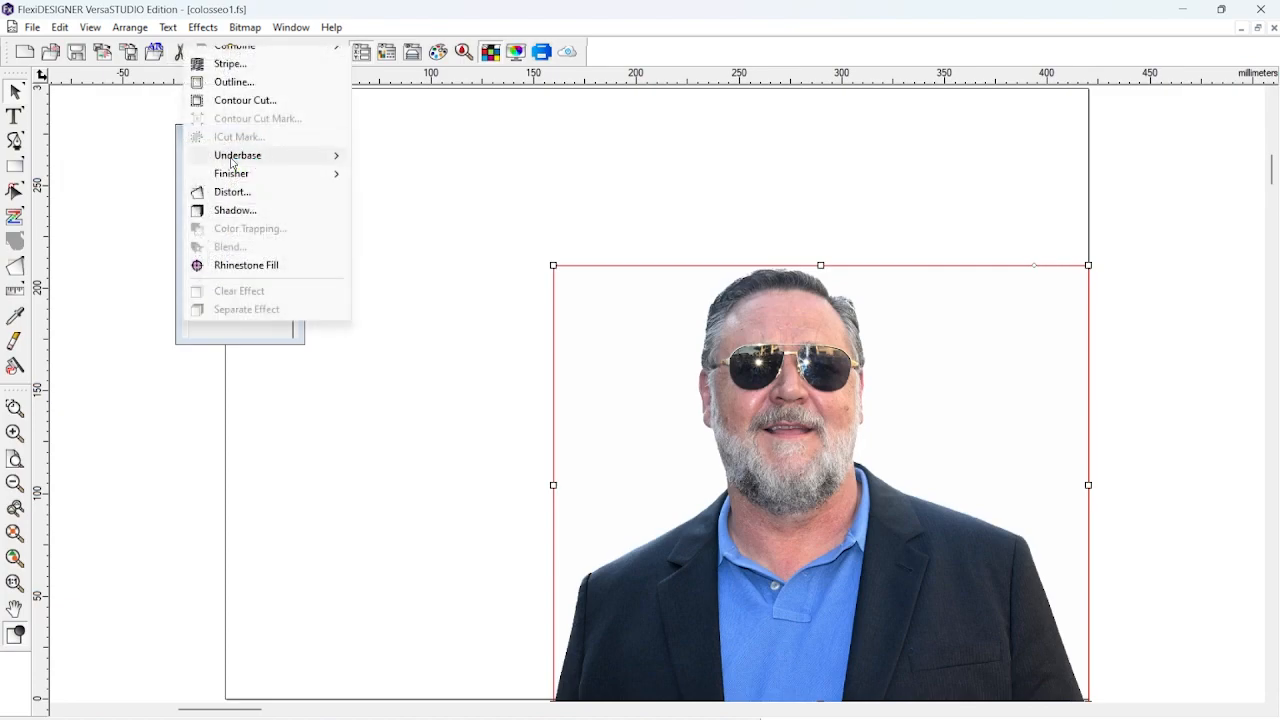
{"action": "mouse_move", "coordinate": [238, 155]}
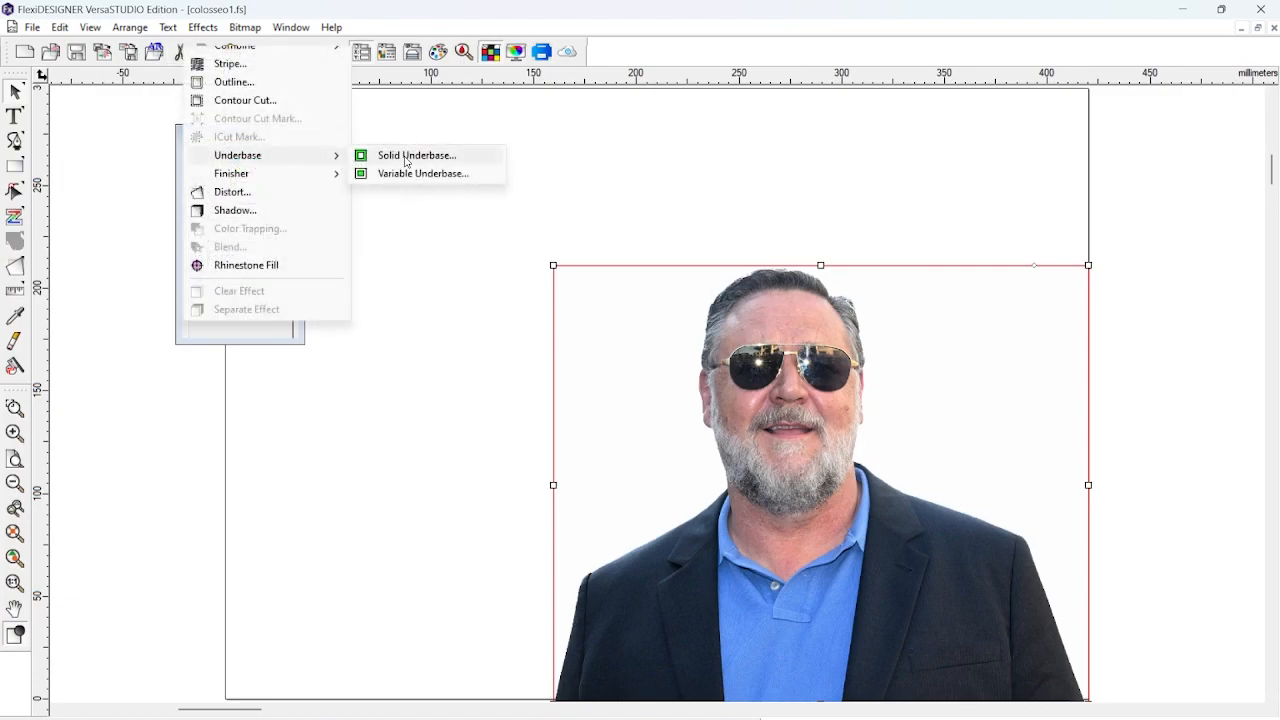
Apply a solid RDG_WHITE underbase with holes to the portrait.
{"action": "left_click", "coordinate": [406, 162]}
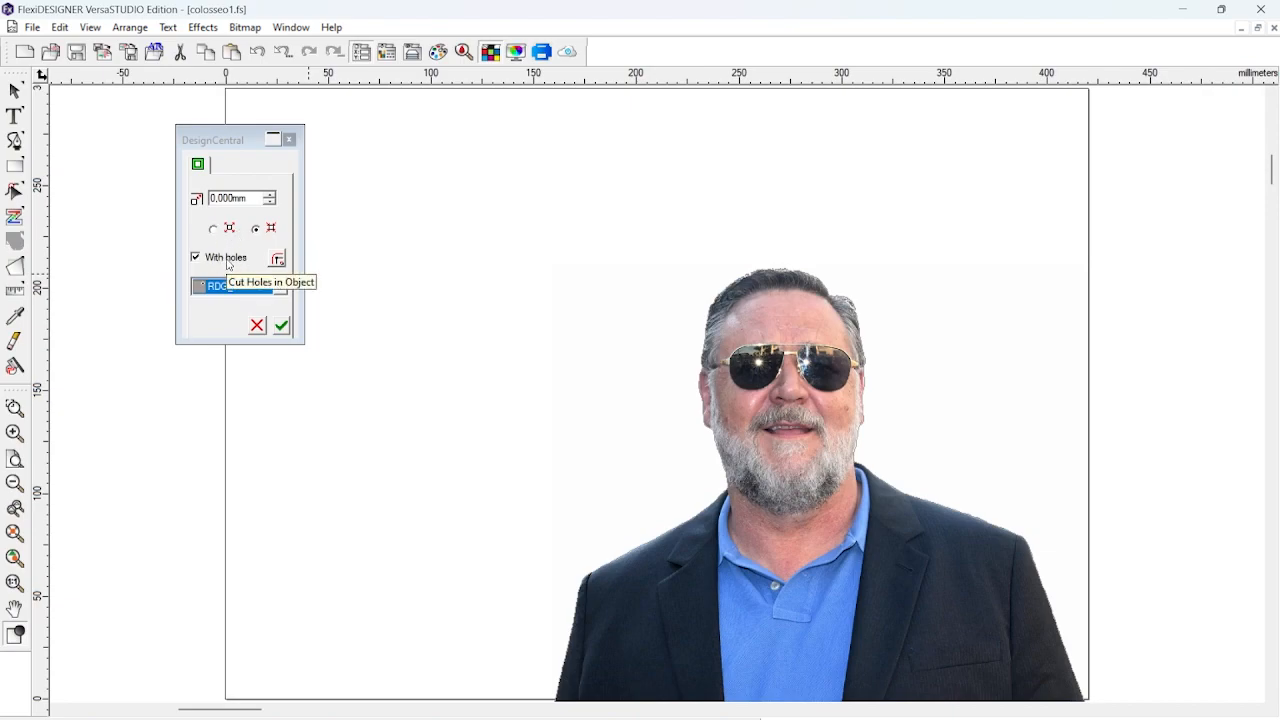
{"action": "left_click", "coordinate": [283, 327]}
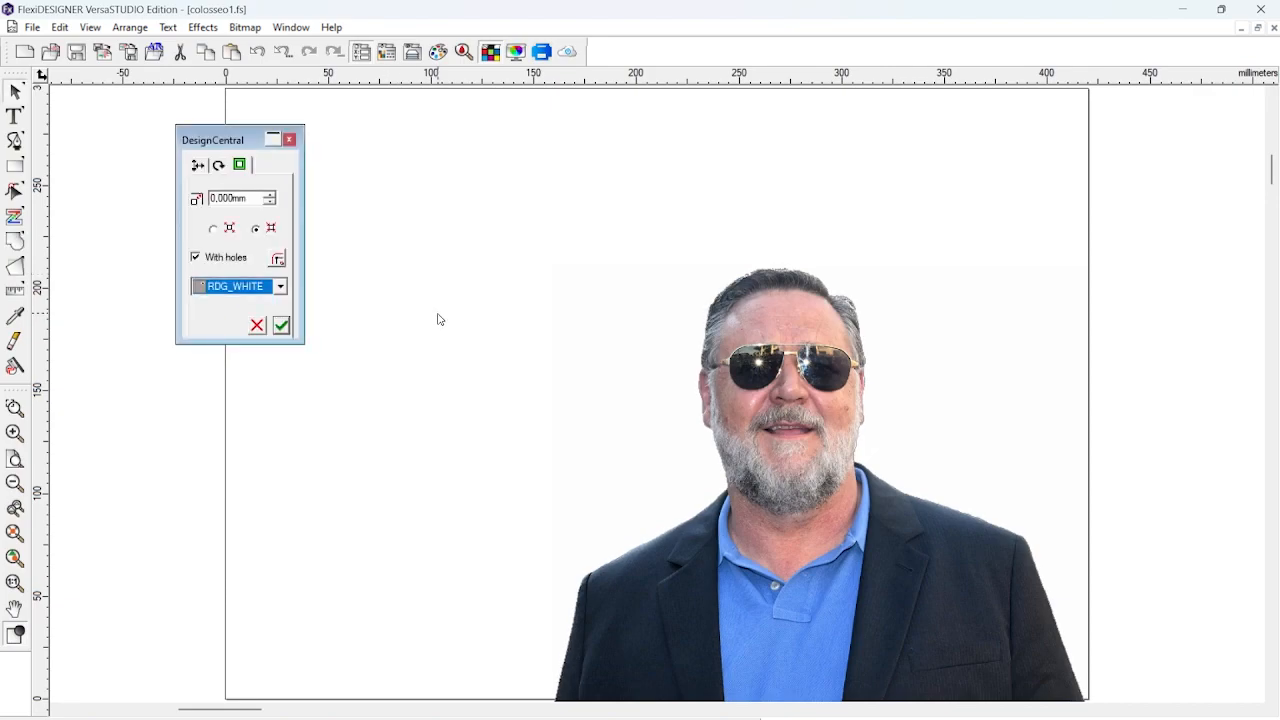
{"action": "key", "text": "t"}
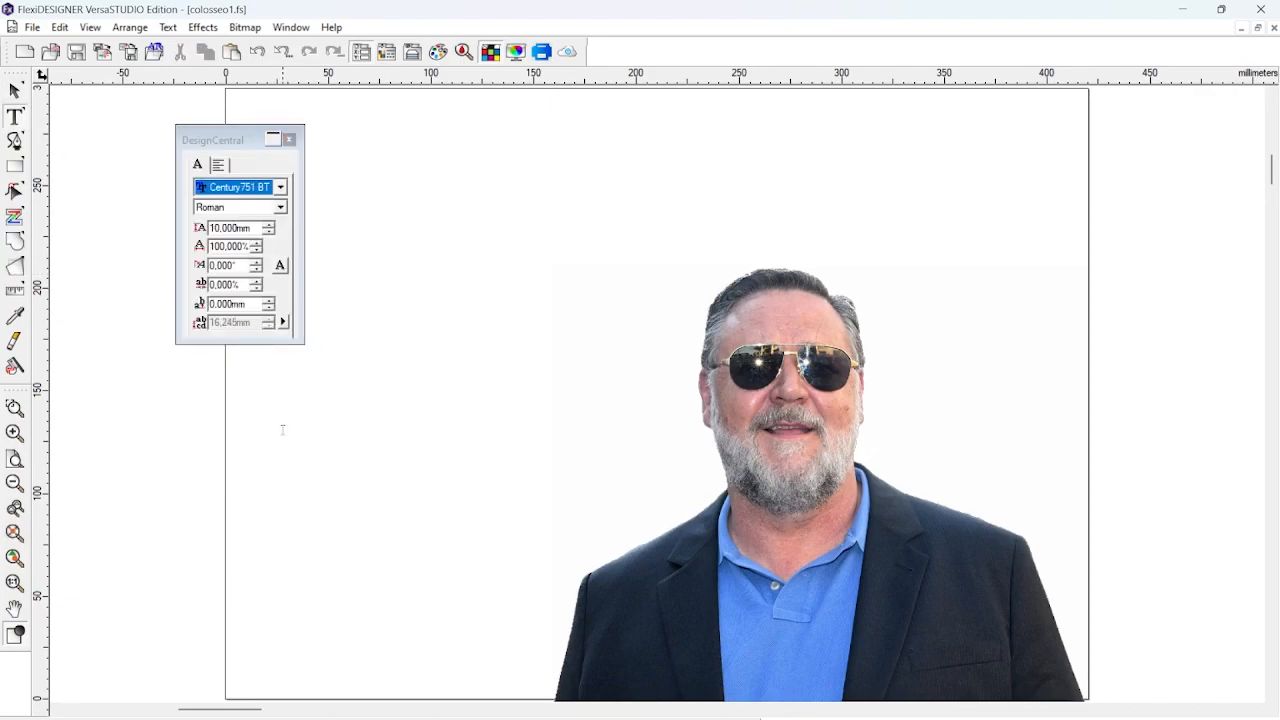
{"action": "type", "text": "Rom"}
{"action": "type", "text": "e 2"}
{"action": "type", "text": "024"}
Finish the Rome 2024 text, move it to the bottom left and enlarge it to about 134 mm wide.
{"action": "key", "text": "Escape"}
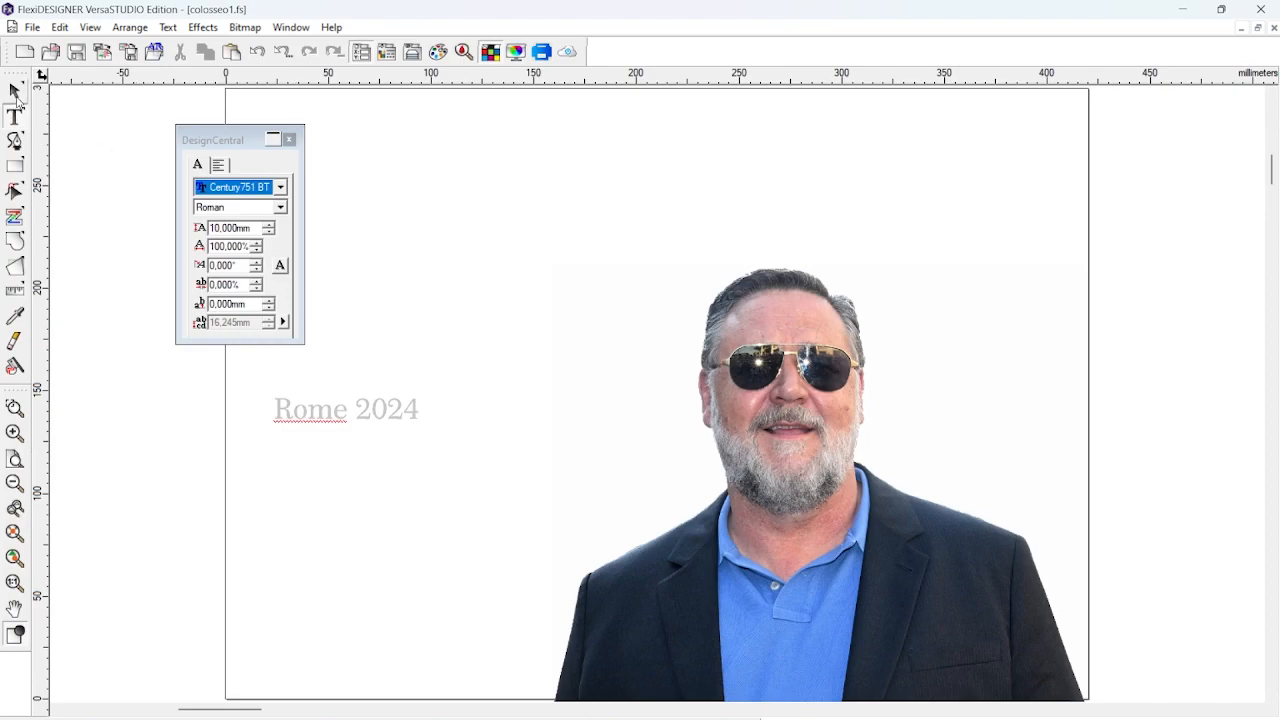
{"action": "left_click_drag", "start_coordinate": [308, 418], "coordinate": [286, 660]}
{"action": "left_click_drag", "start_coordinate": [393, 645], "coordinate": [527, 626]}
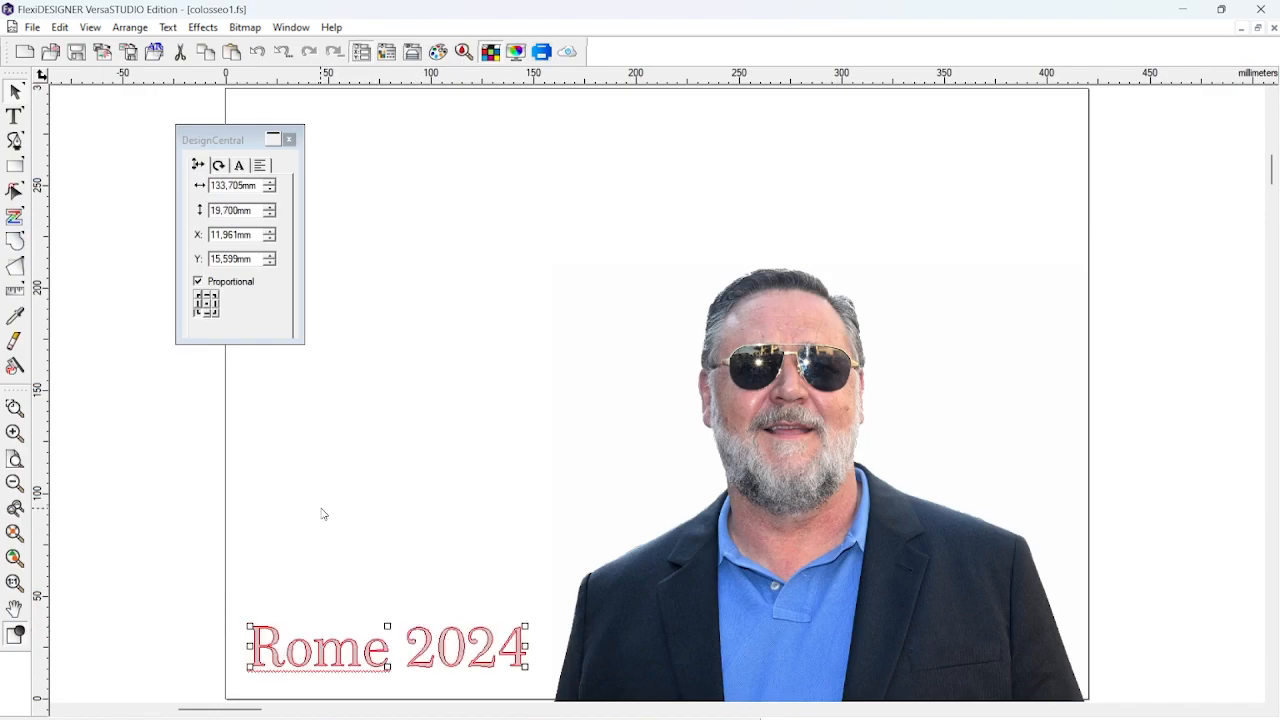
{"action": "left_click", "coordinate": [730, 546]}
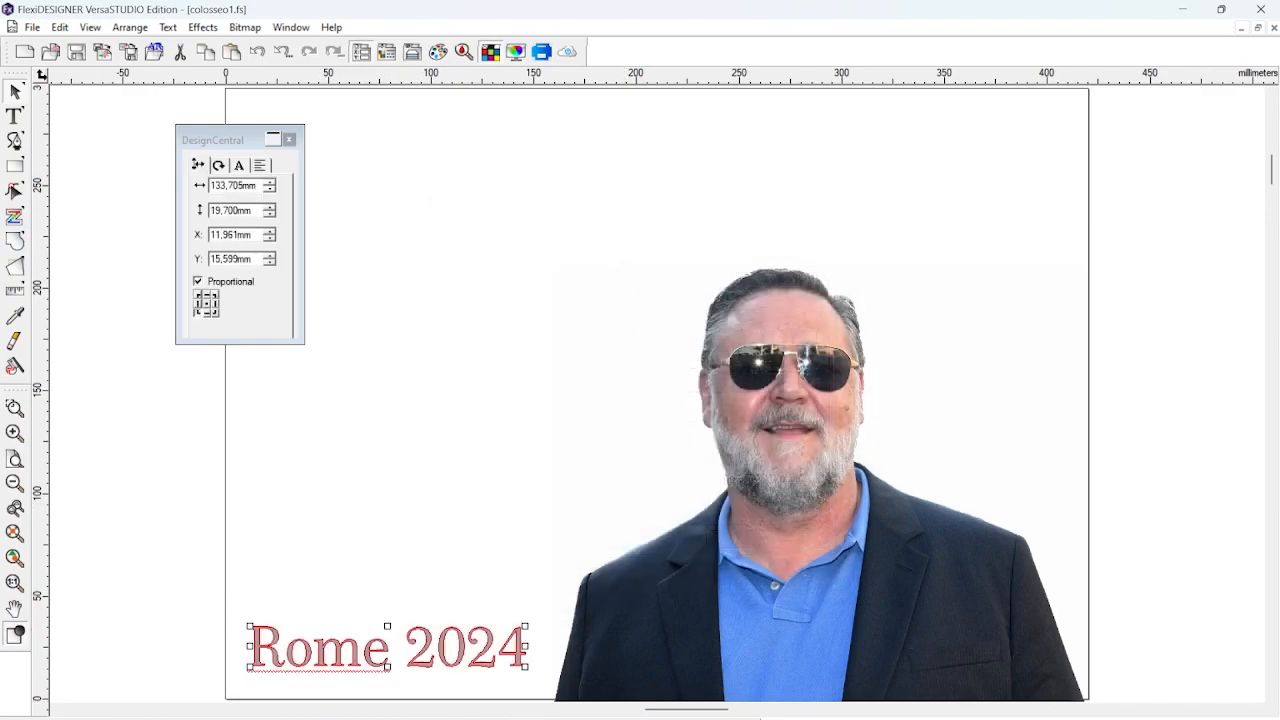
In the BD-8 print parameters, choose White->CMYK (v) mode, untick Mirror and confirm.
{"action": "left_click", "coordinate": [566, 52]}
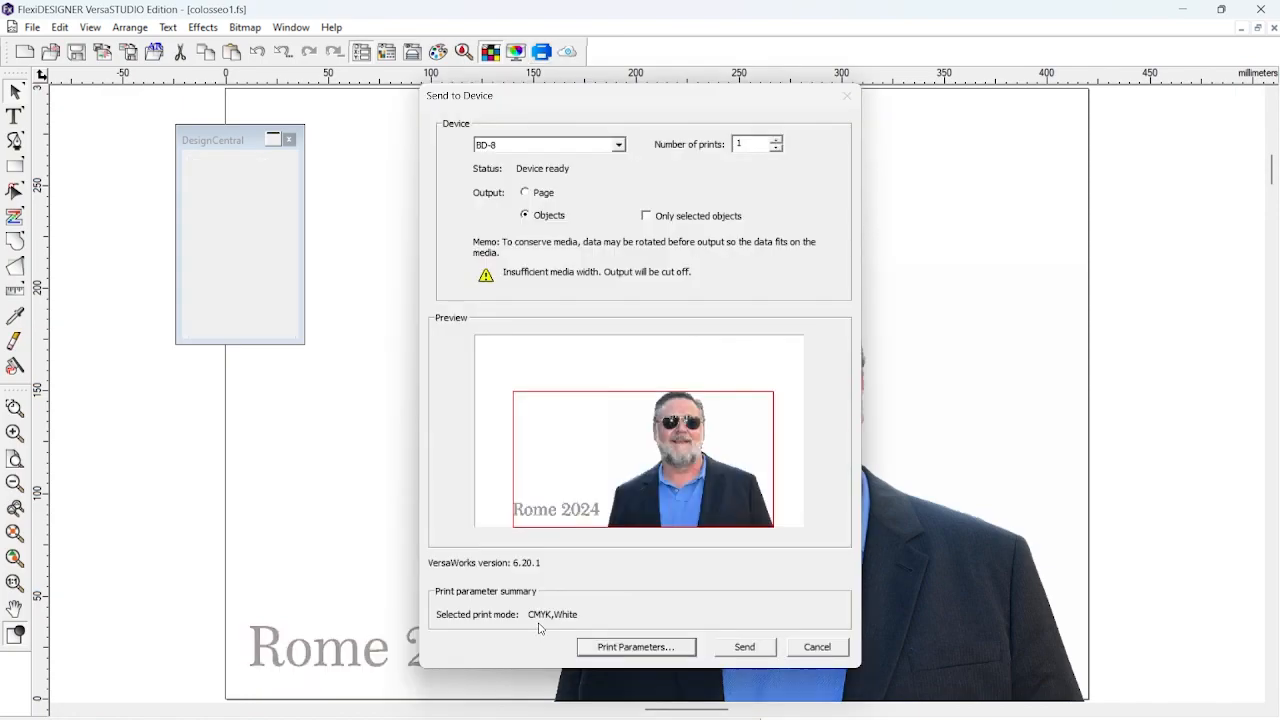
{"action": "left_click", "coordinate": [600, 647]}
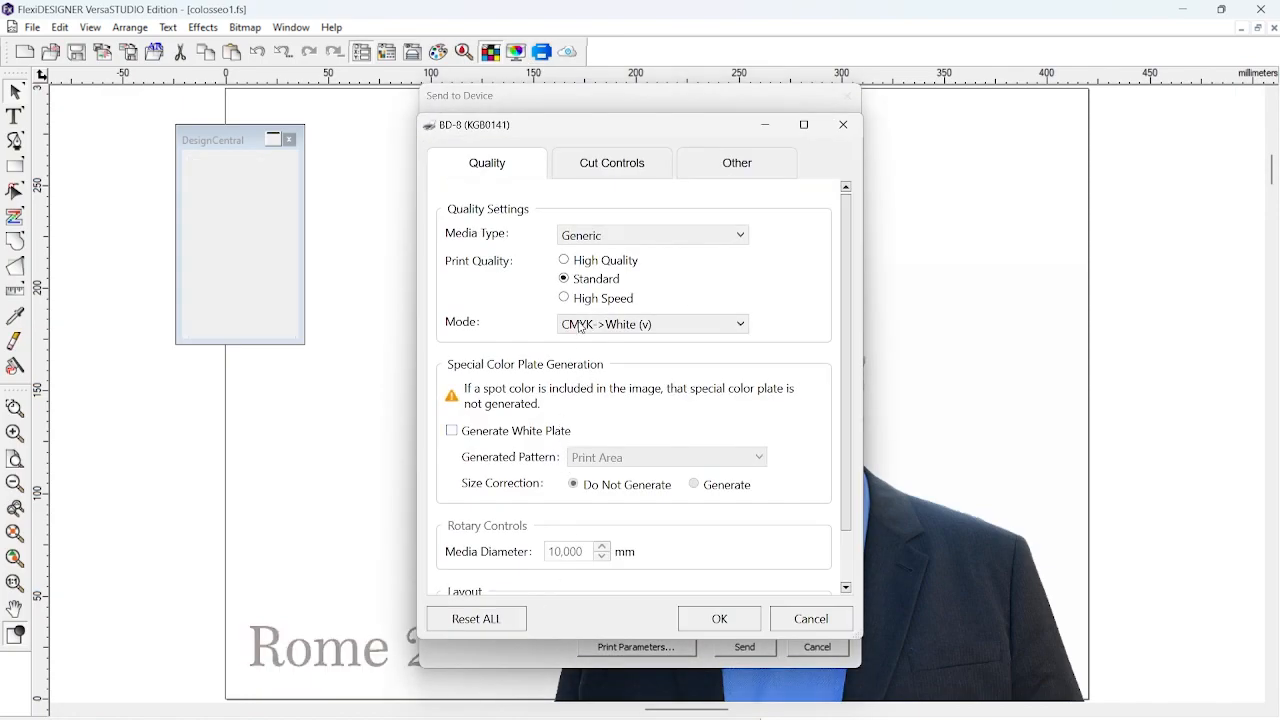
{"action": "left_click", "coordinate": [581, 326]}
{"action": "left_click", "coordinate": [585, 368]}
{"action": "scroll", "coordinate": [541, 534], "scroll_direction": "down", "scroll_amount": 1}
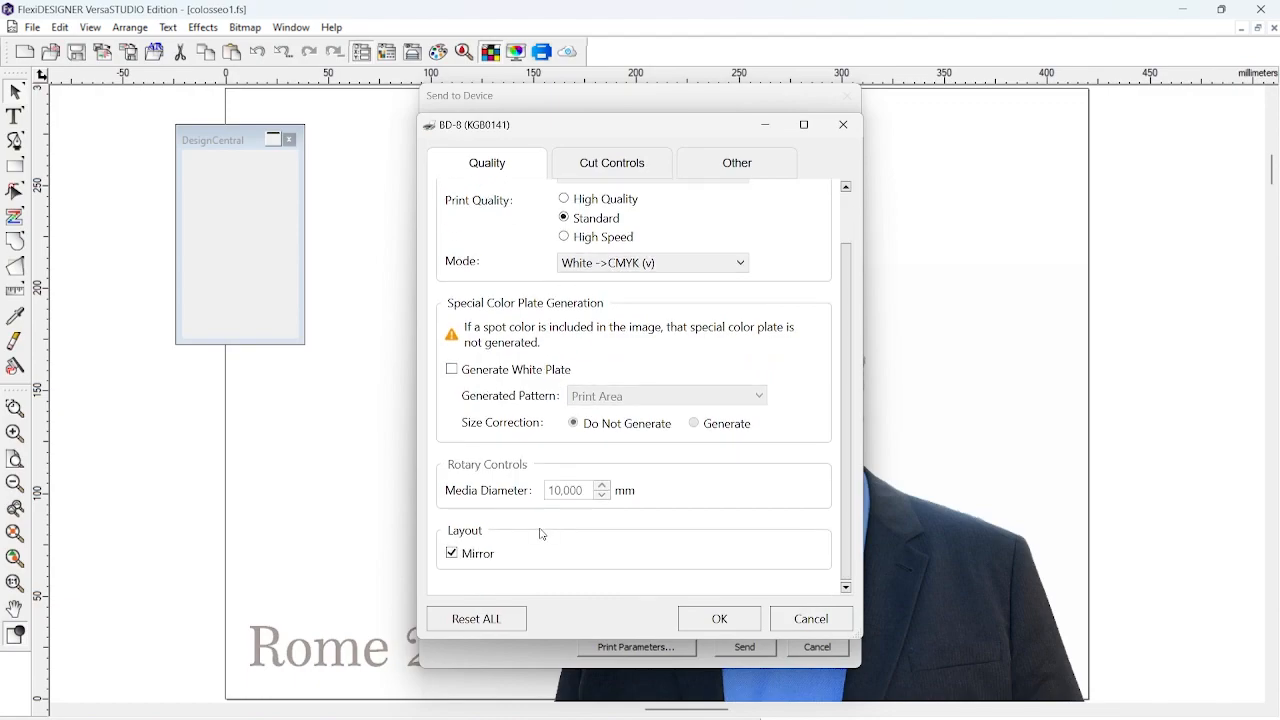
{"action": "left_click", "coordinate": [452, 553]}
{"action": "left_click", "coordinate": [705, 622]}
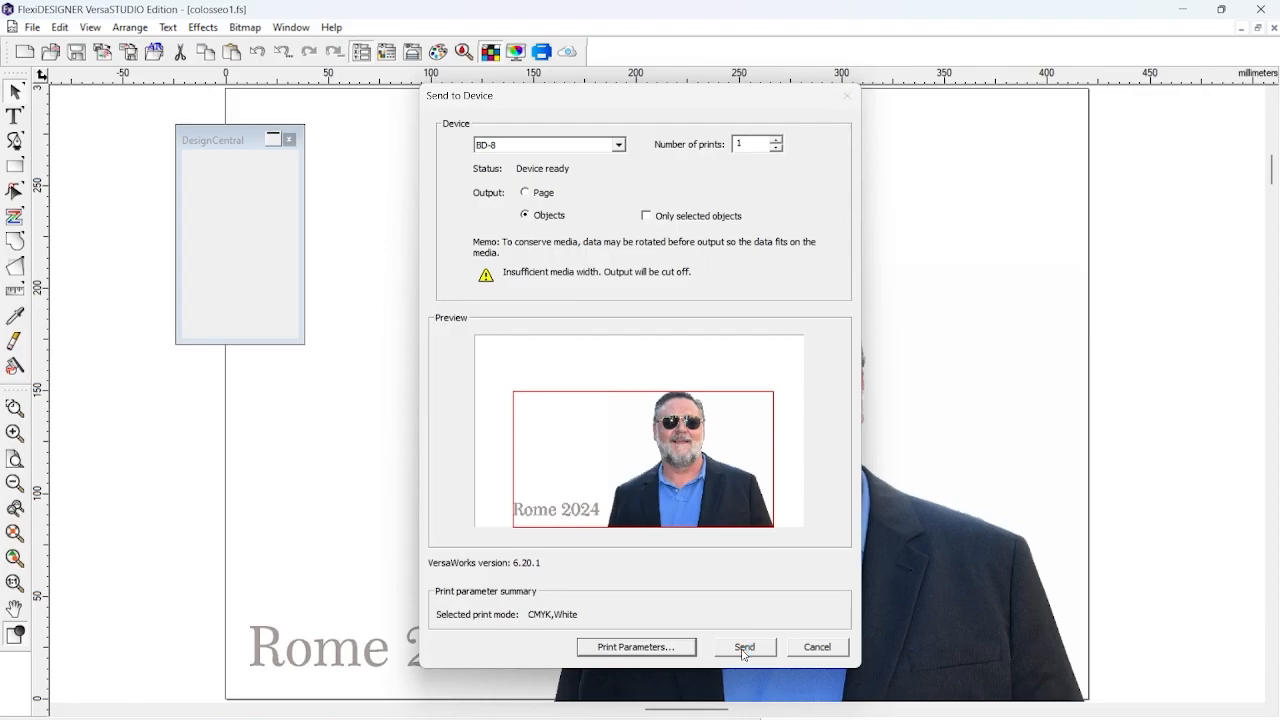